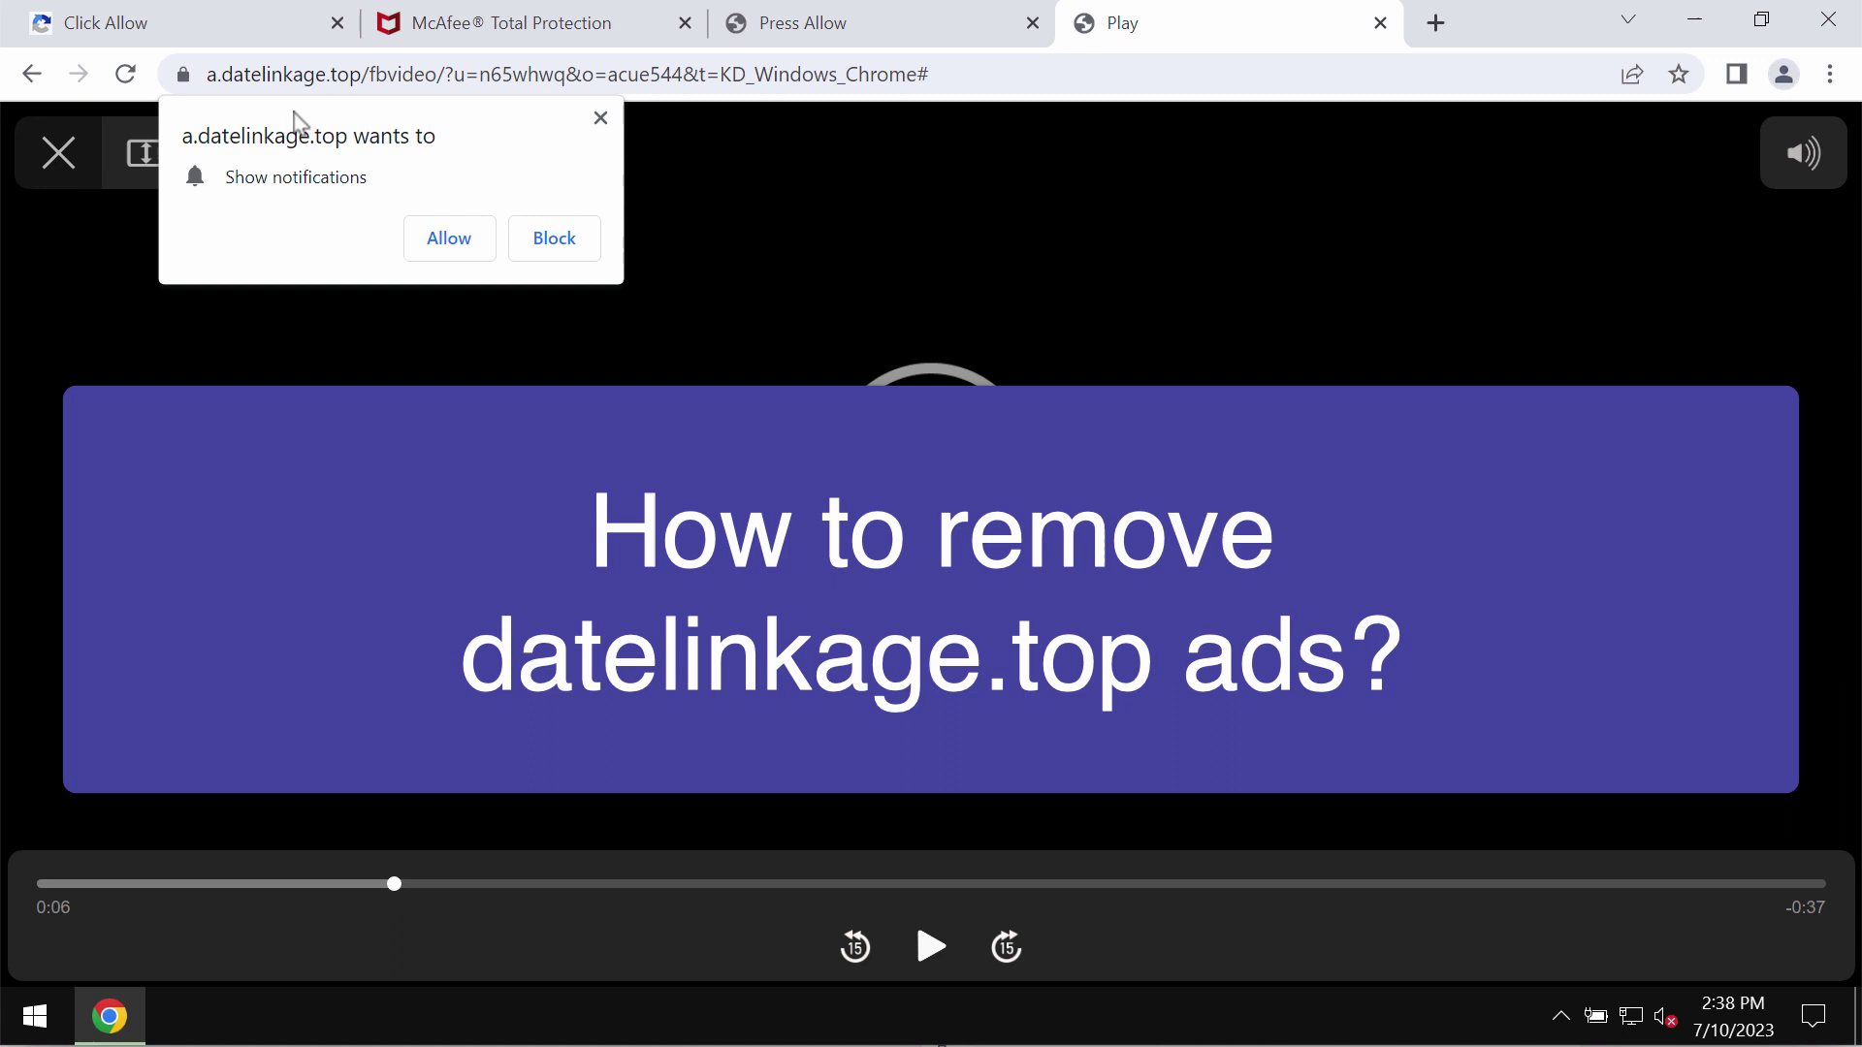
Check the a.datelinkage.top address, then allow its notification request
{"action": "left_click", "coordinate": [279, 73]}
{"action": "double_click", "coordinate": [291, 73]}
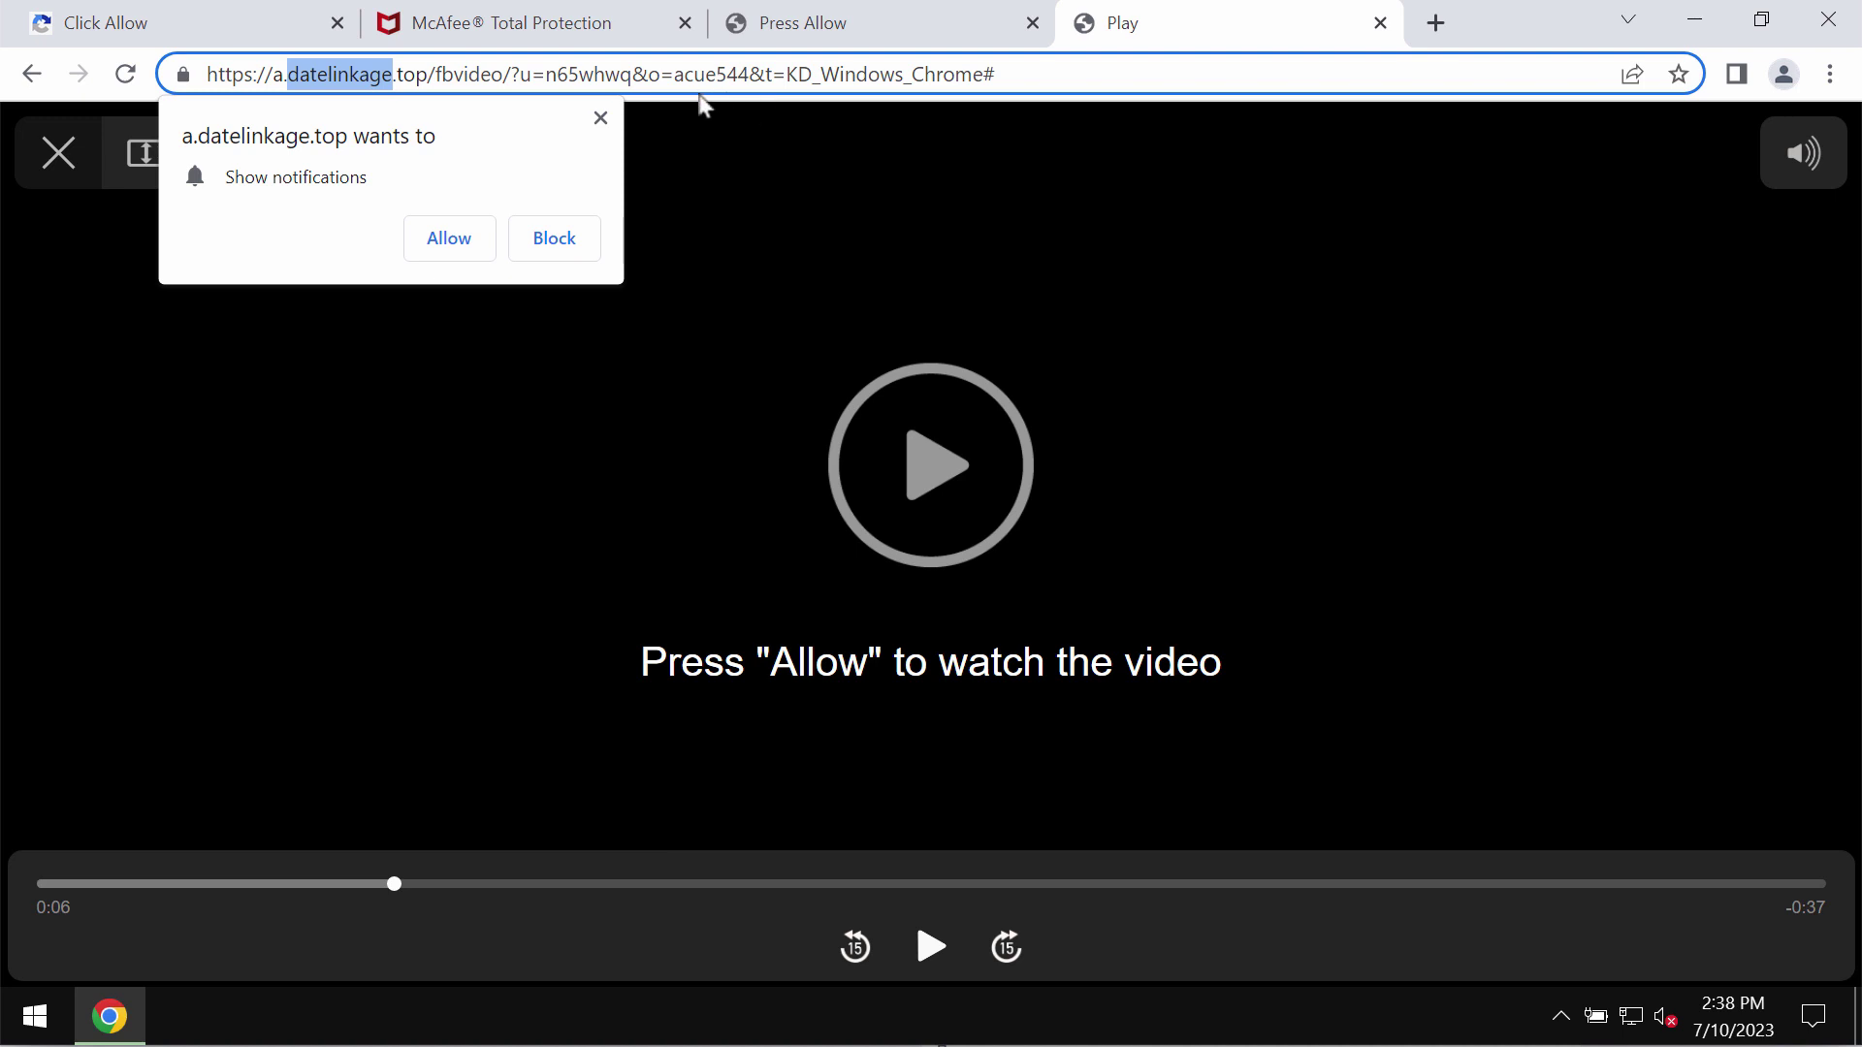
{"action": "left_click", "coordinate": [458, 244]}
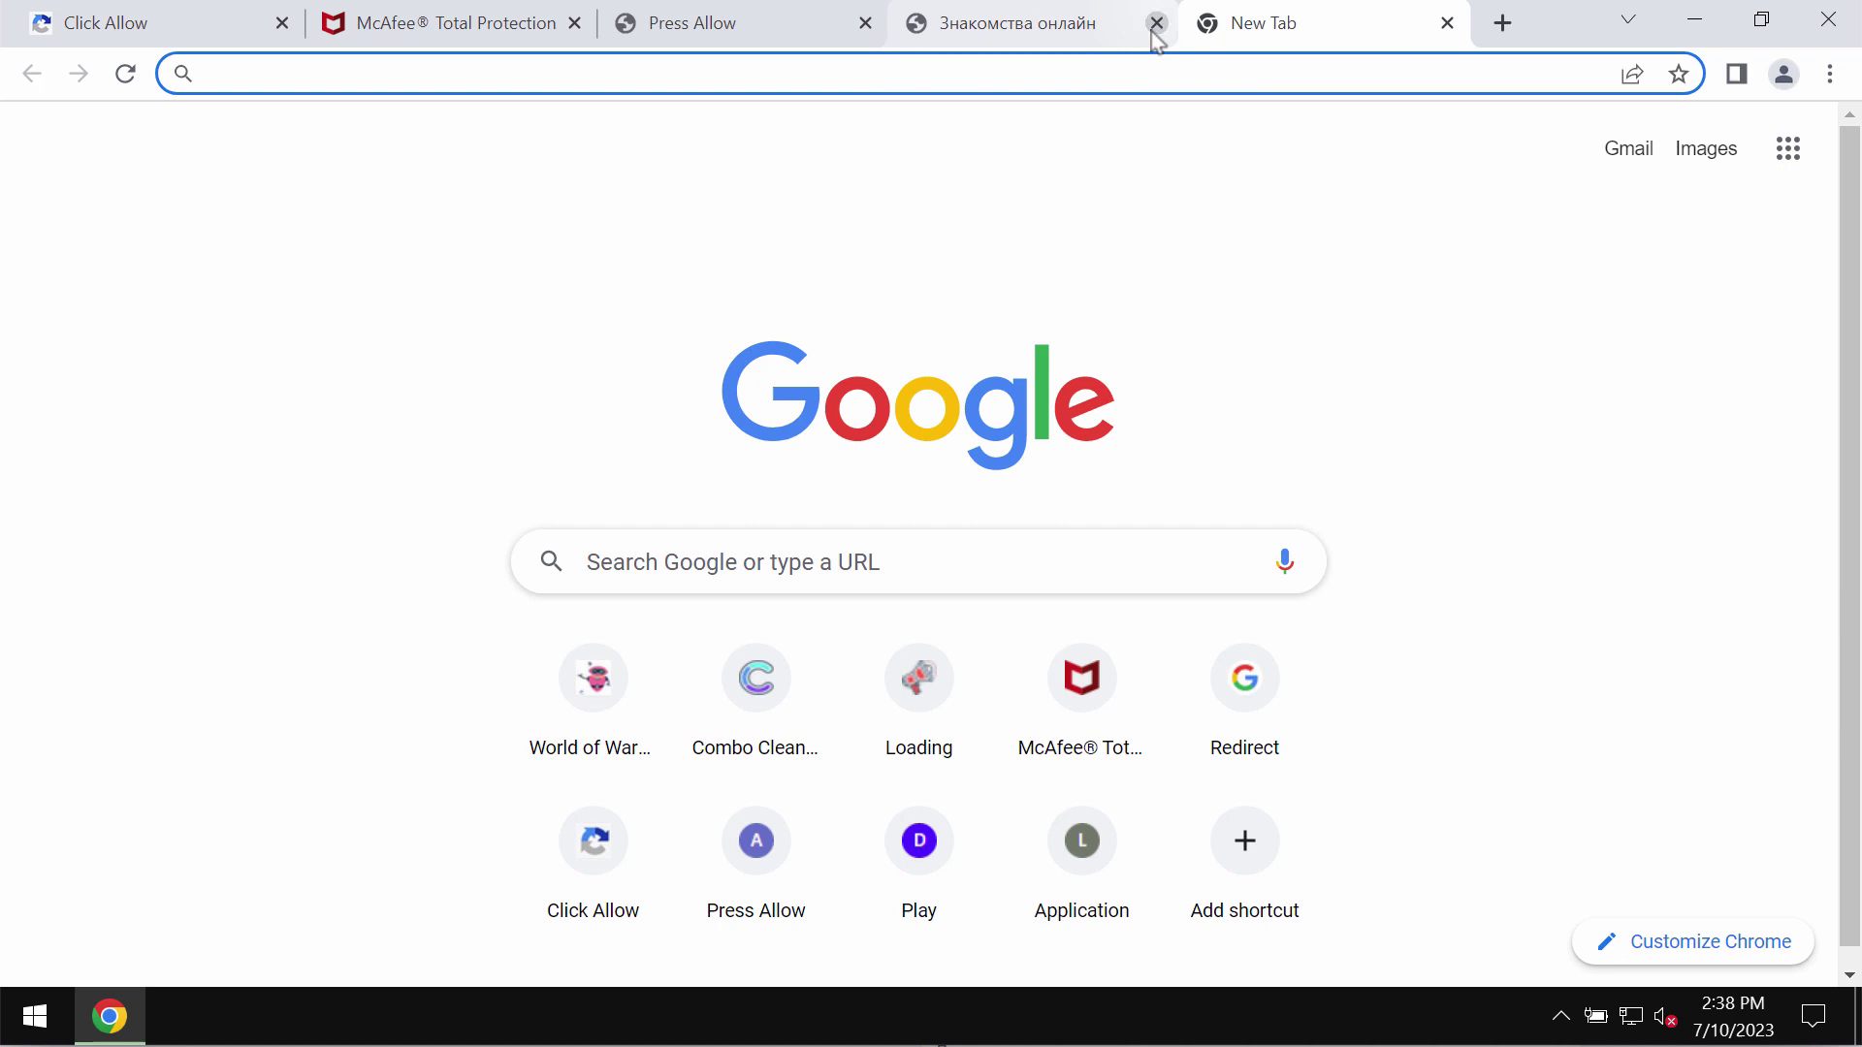
Close the Знакомства онлайн tab and bring up Chrome's three-dot menu
{"action": "left_click", "coordinate": [1155, 23]}
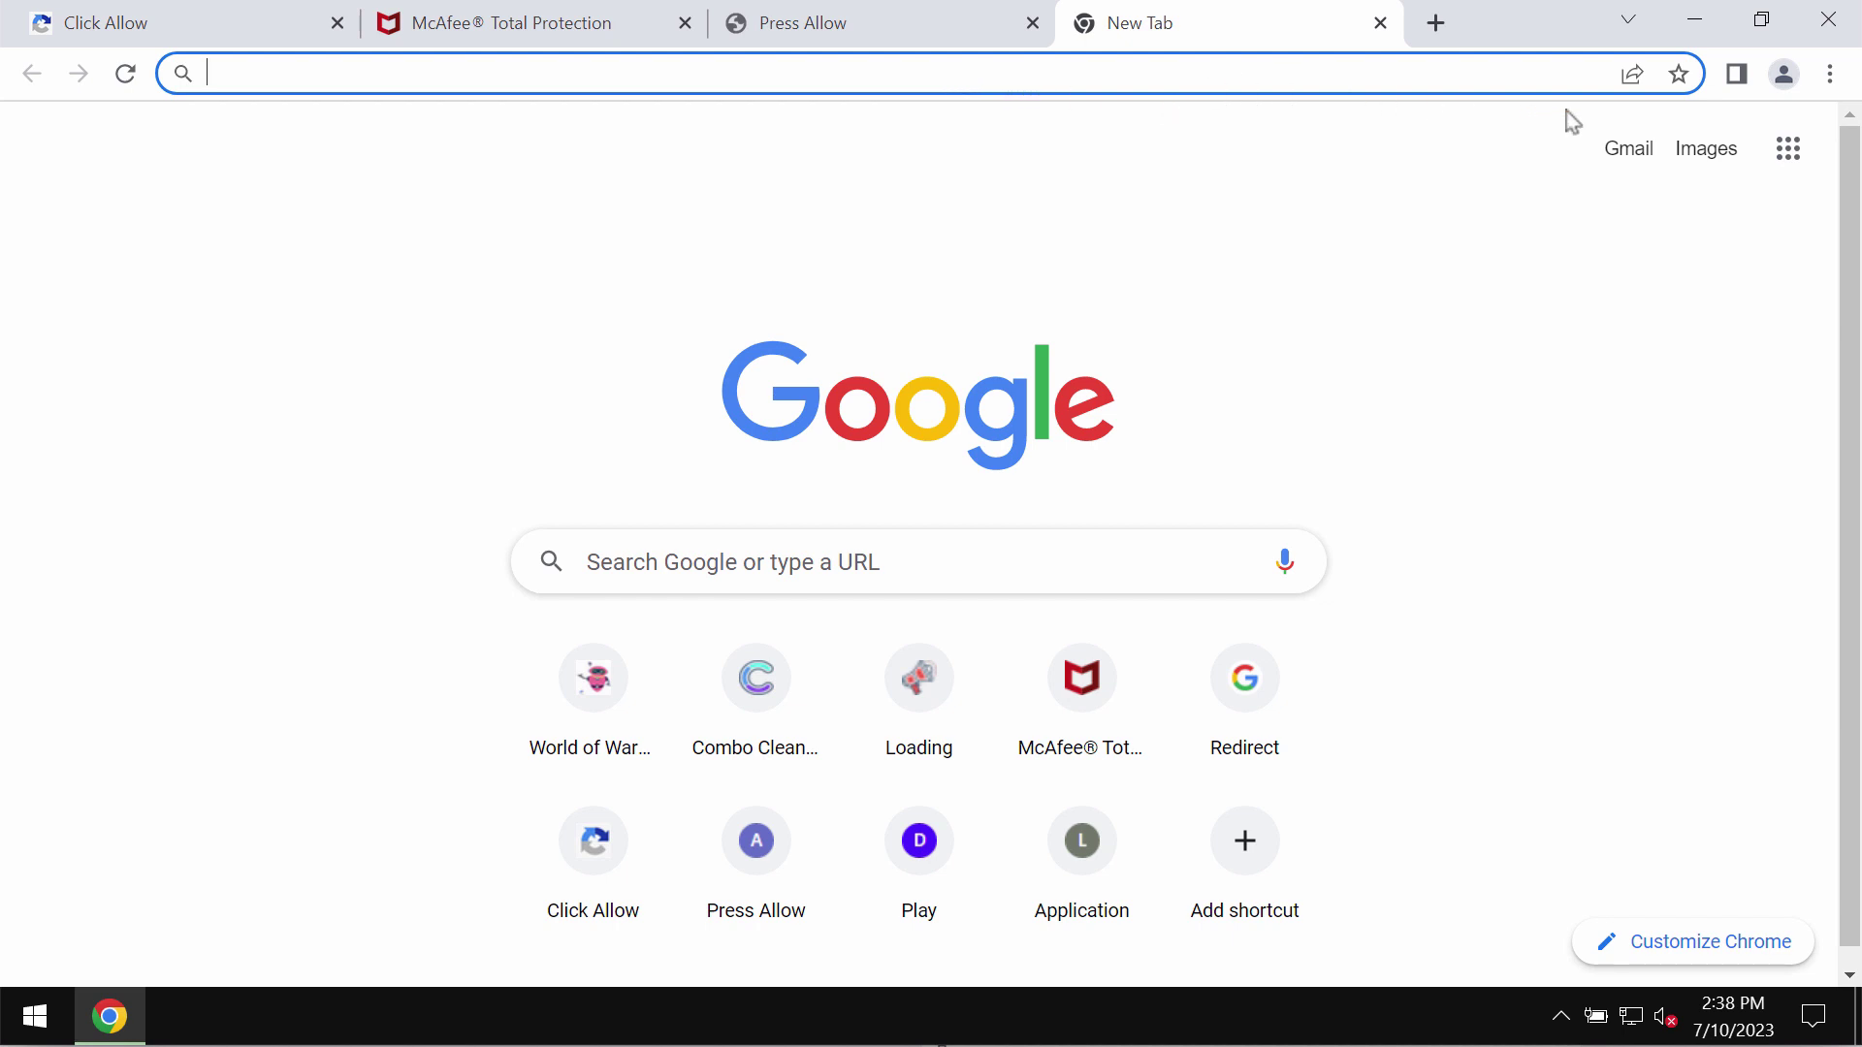
{"action": "left_click", "coordinate": [1828, 73]}
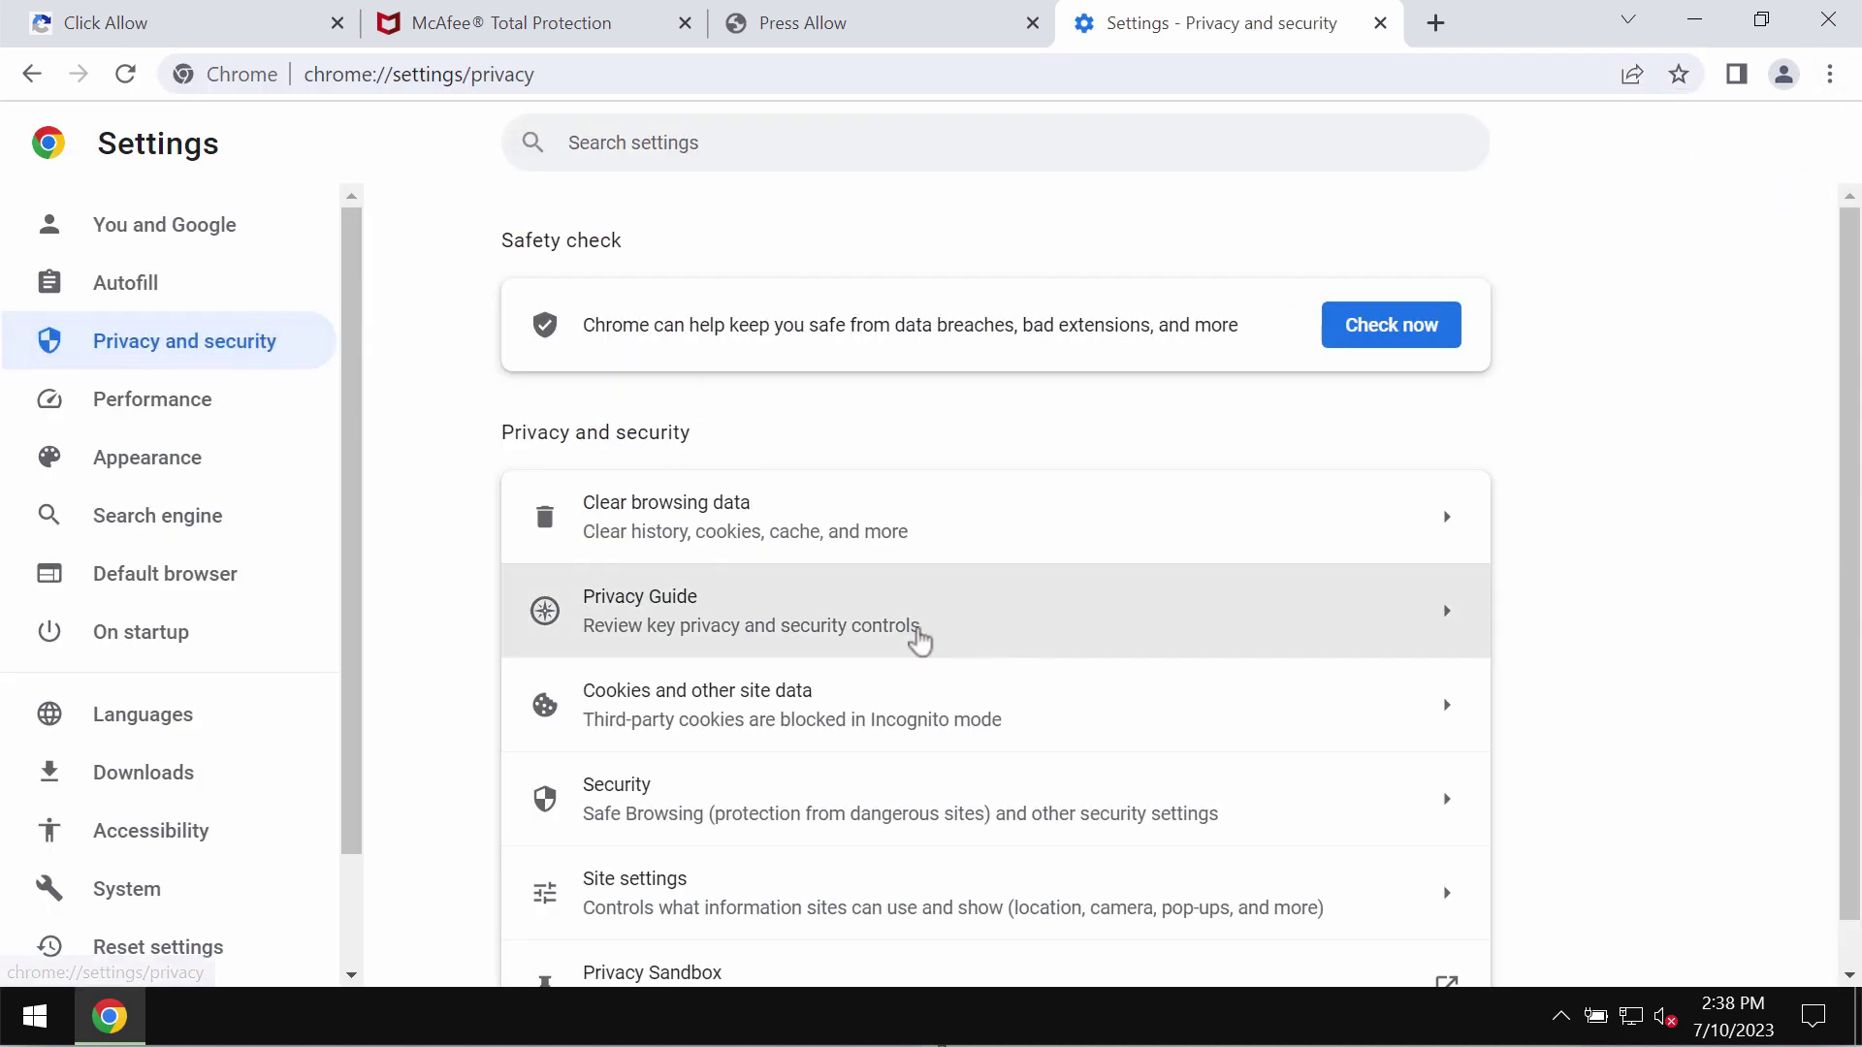
{"action": "scroll", "coordinate": [873, 699], "scroll_direction": "down", "scroll_amount": 1}
In Site settings > Notifications, remove the a.datelinkage.top entry
{"action": "left_click", "coordinate": [748, 829]}
{"action": "scroll", "coordinate": [743, 820], "scroll_direction": "down", "scroll_amount": 1}
{"action": "scroll", "coordinate": [714, 699], "scroll_direction": "down", "scroll_amount": 1}
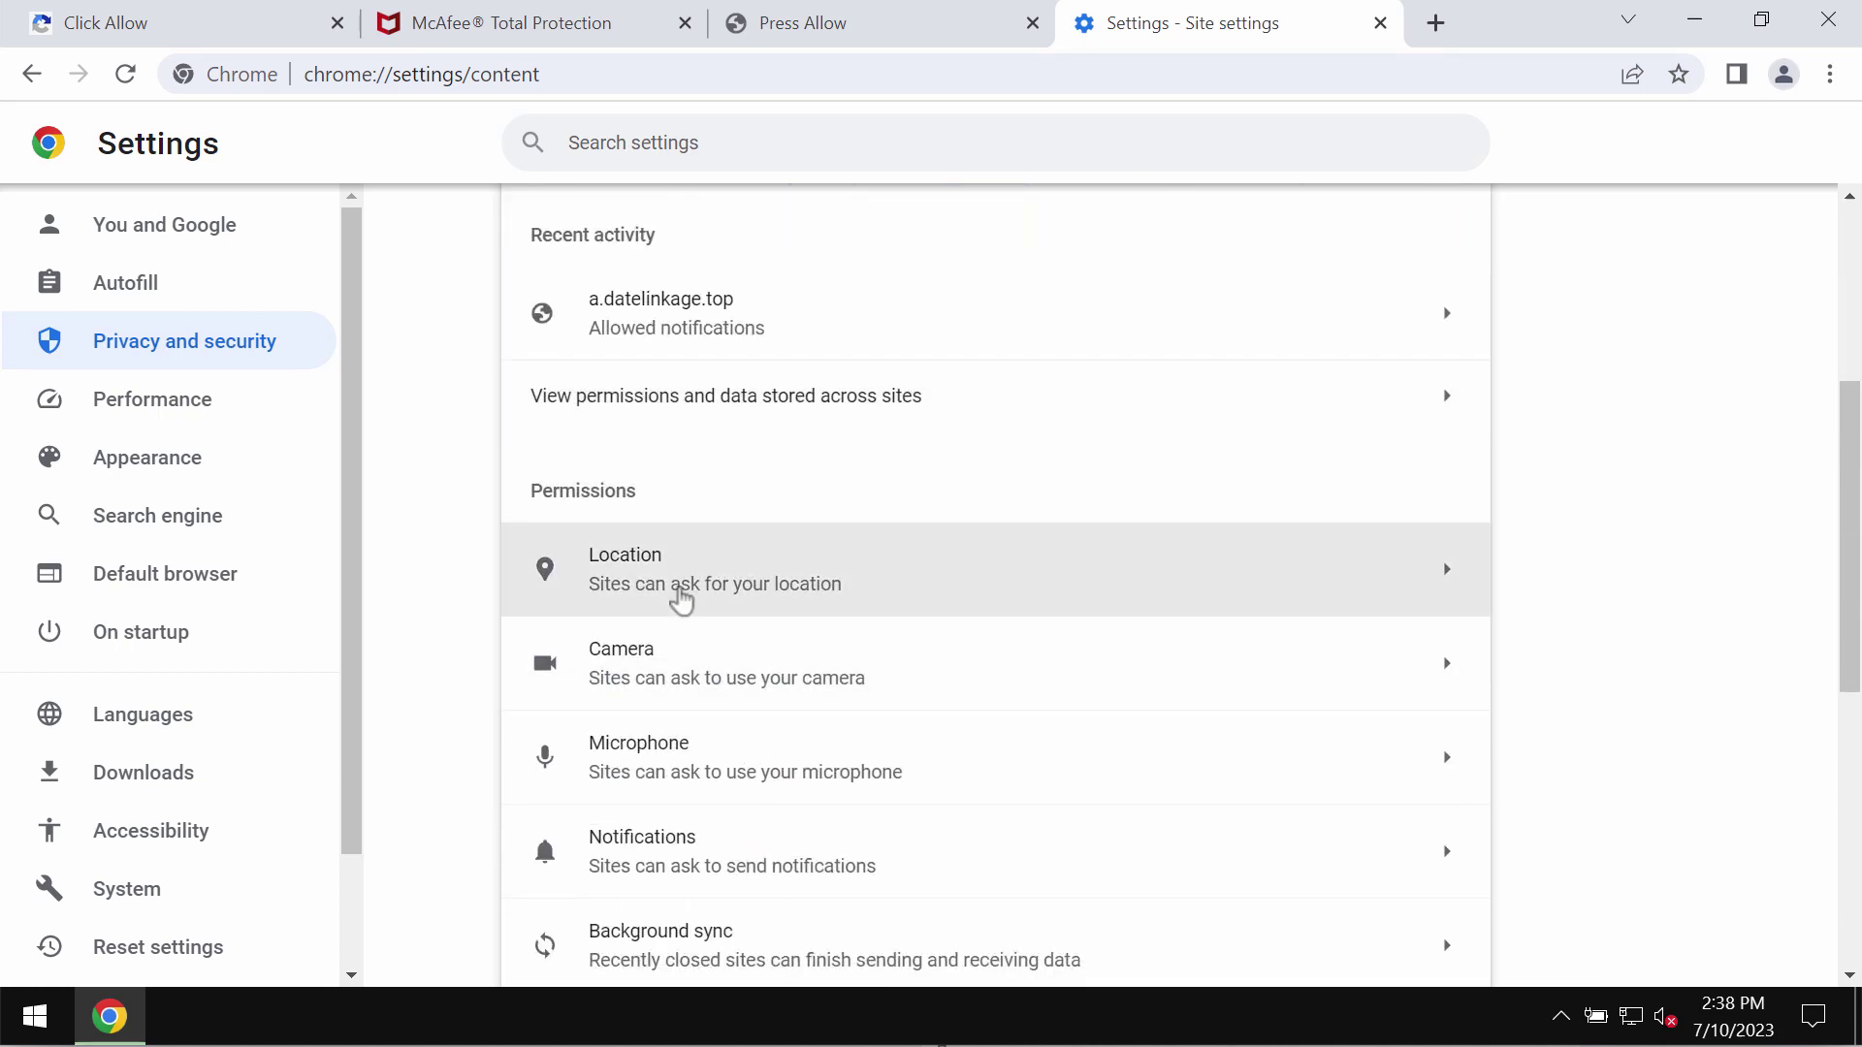
{"action": "scroll", "coordinate": [680, 596], "scroll_direction": "down", "scroll_amount": 3}
{"action": "scroll", "coordinate": [707, 545], "scroll_direction": "up", "scroll_amount": 5}
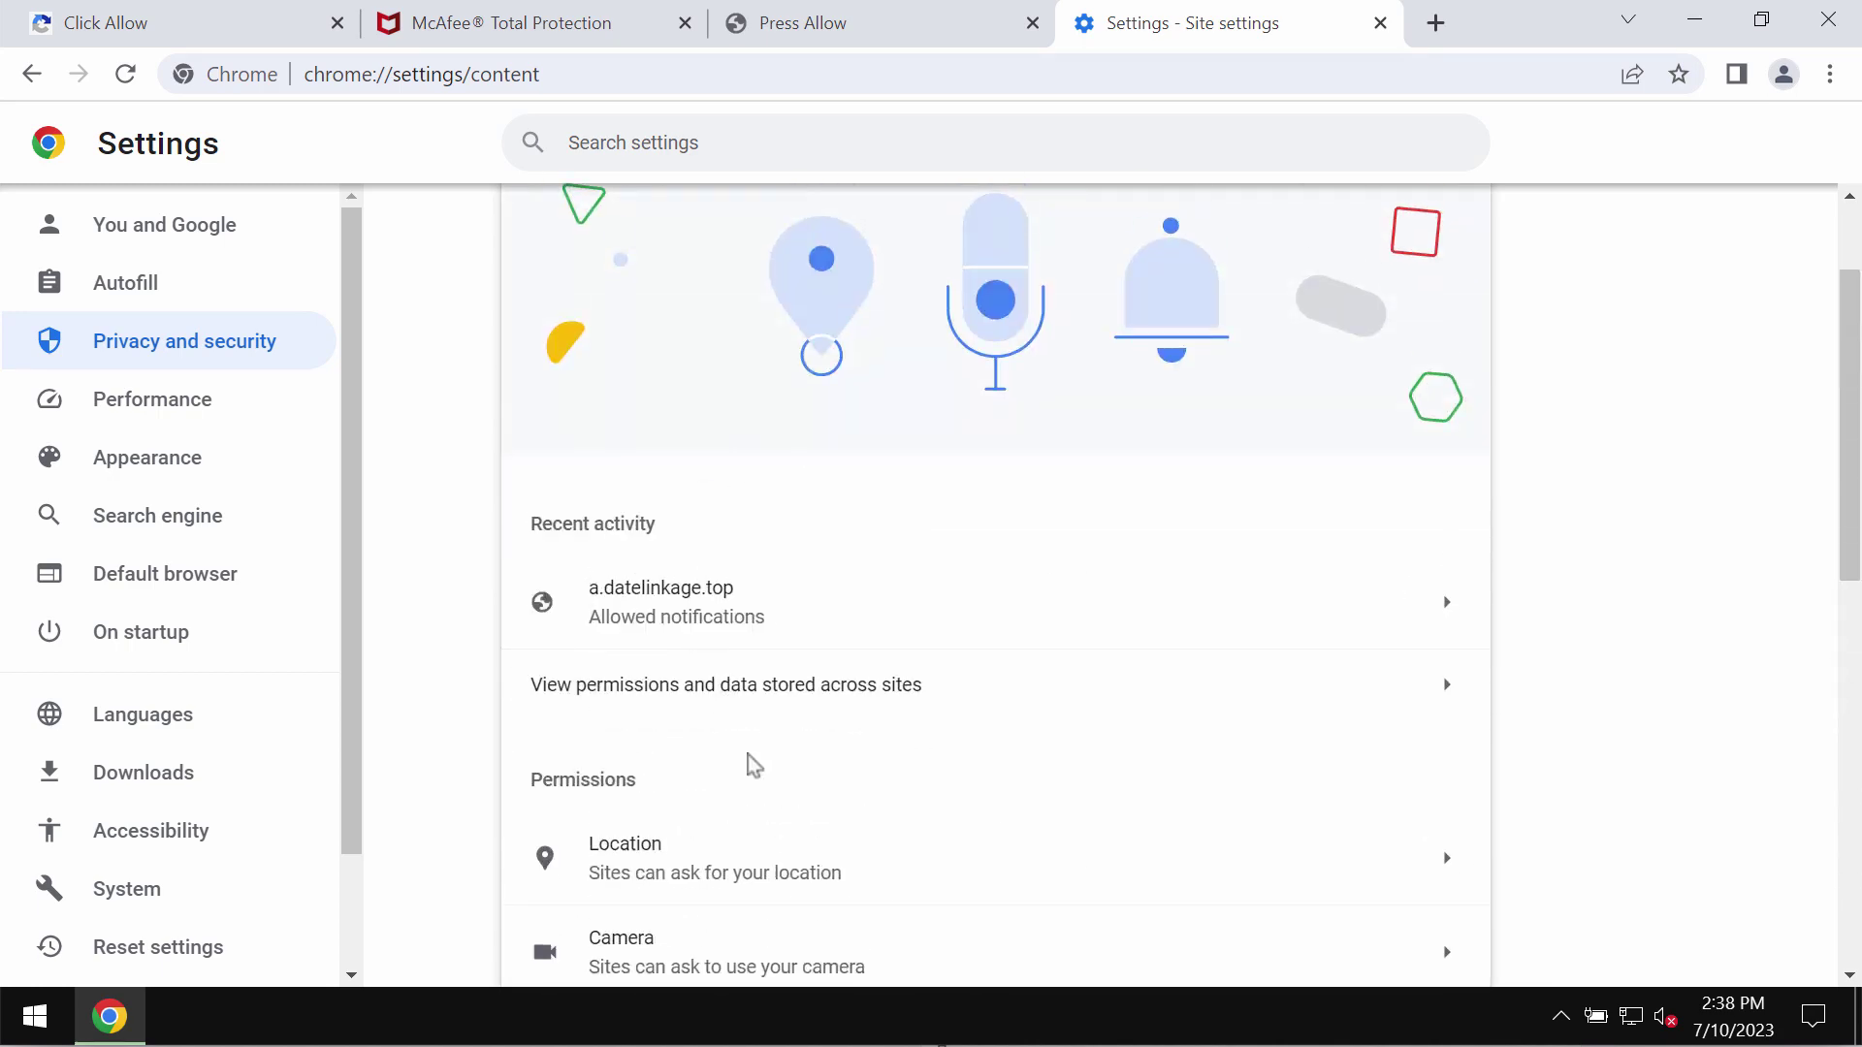
{"action": "scroll", "coordinate": [742, 814], "scroll_direction": "down", "scroll_amount": 1}
{"action": "scroll", "coordinate": [741, 874], "scroll_direction": "down", "scroll_amount": 2}
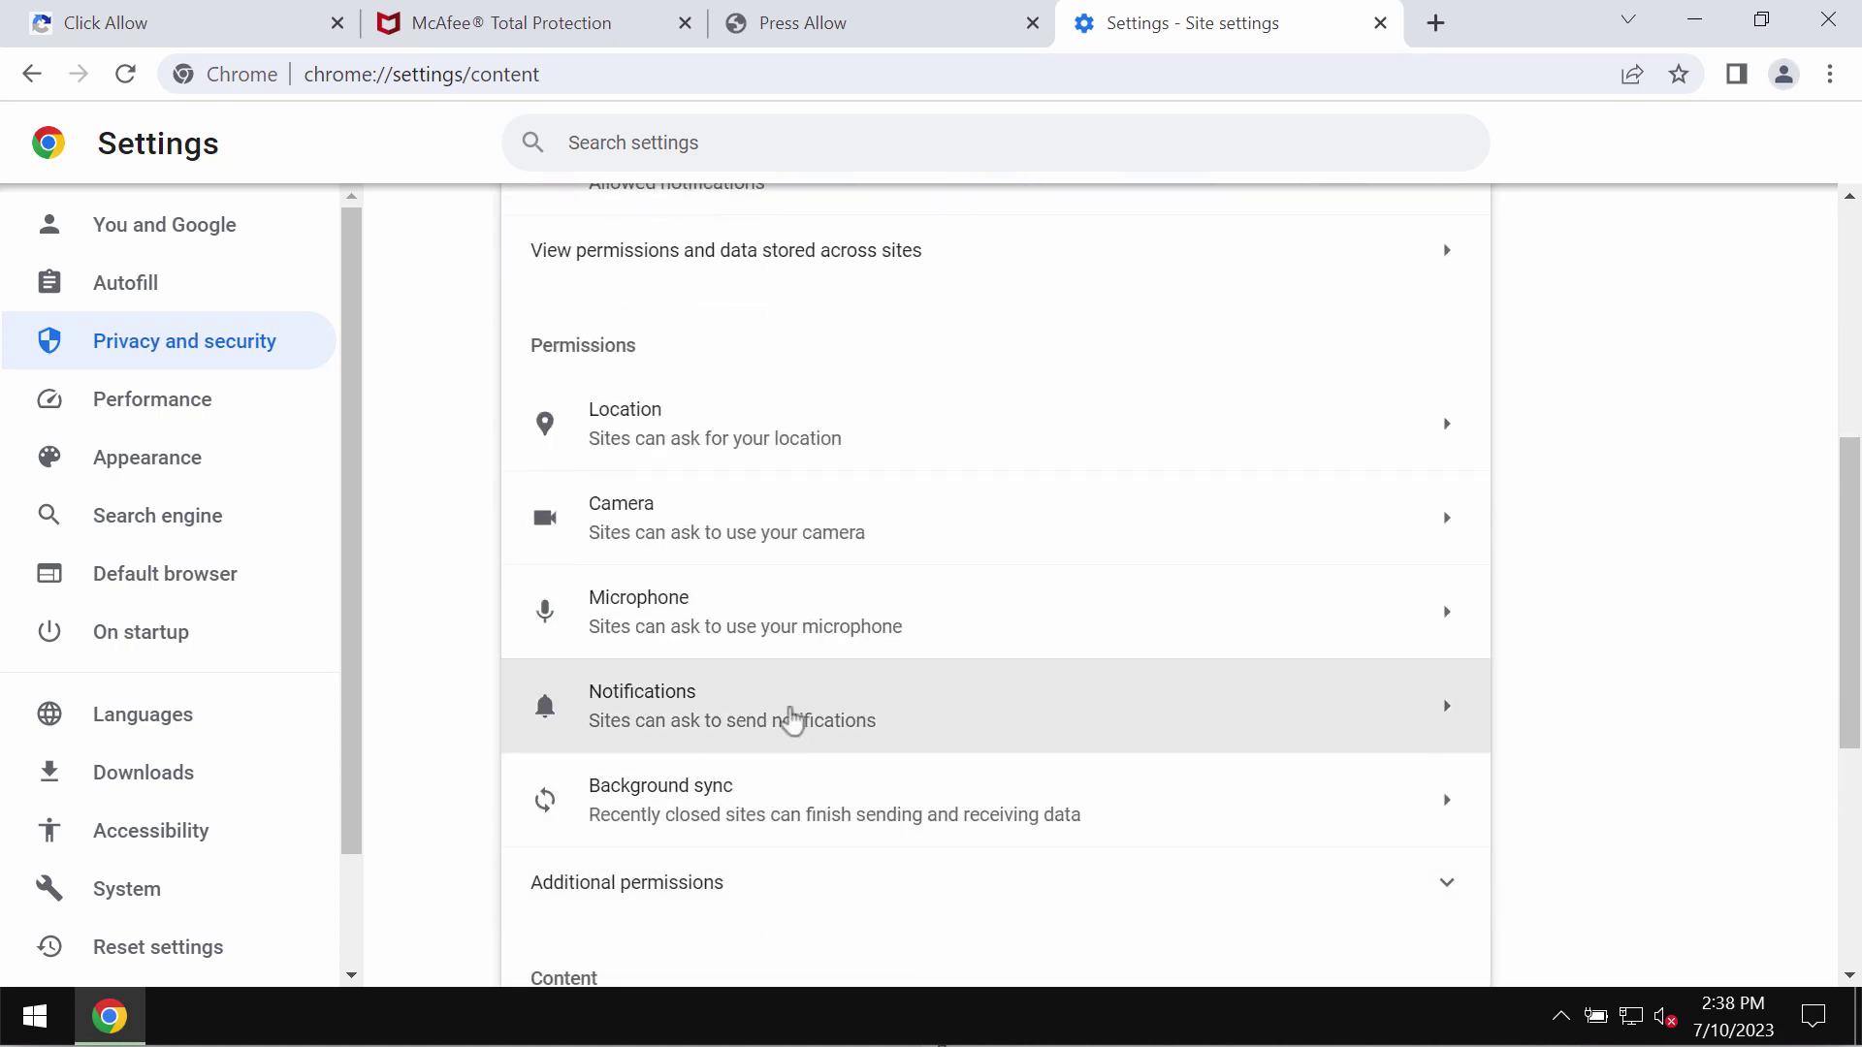
{"action": "left_click", "coordinate": [789, 716]}
{"action": "scroll", "coordinate": [794, 714], "scroll_direction": "down", "scroll_amount": 2}
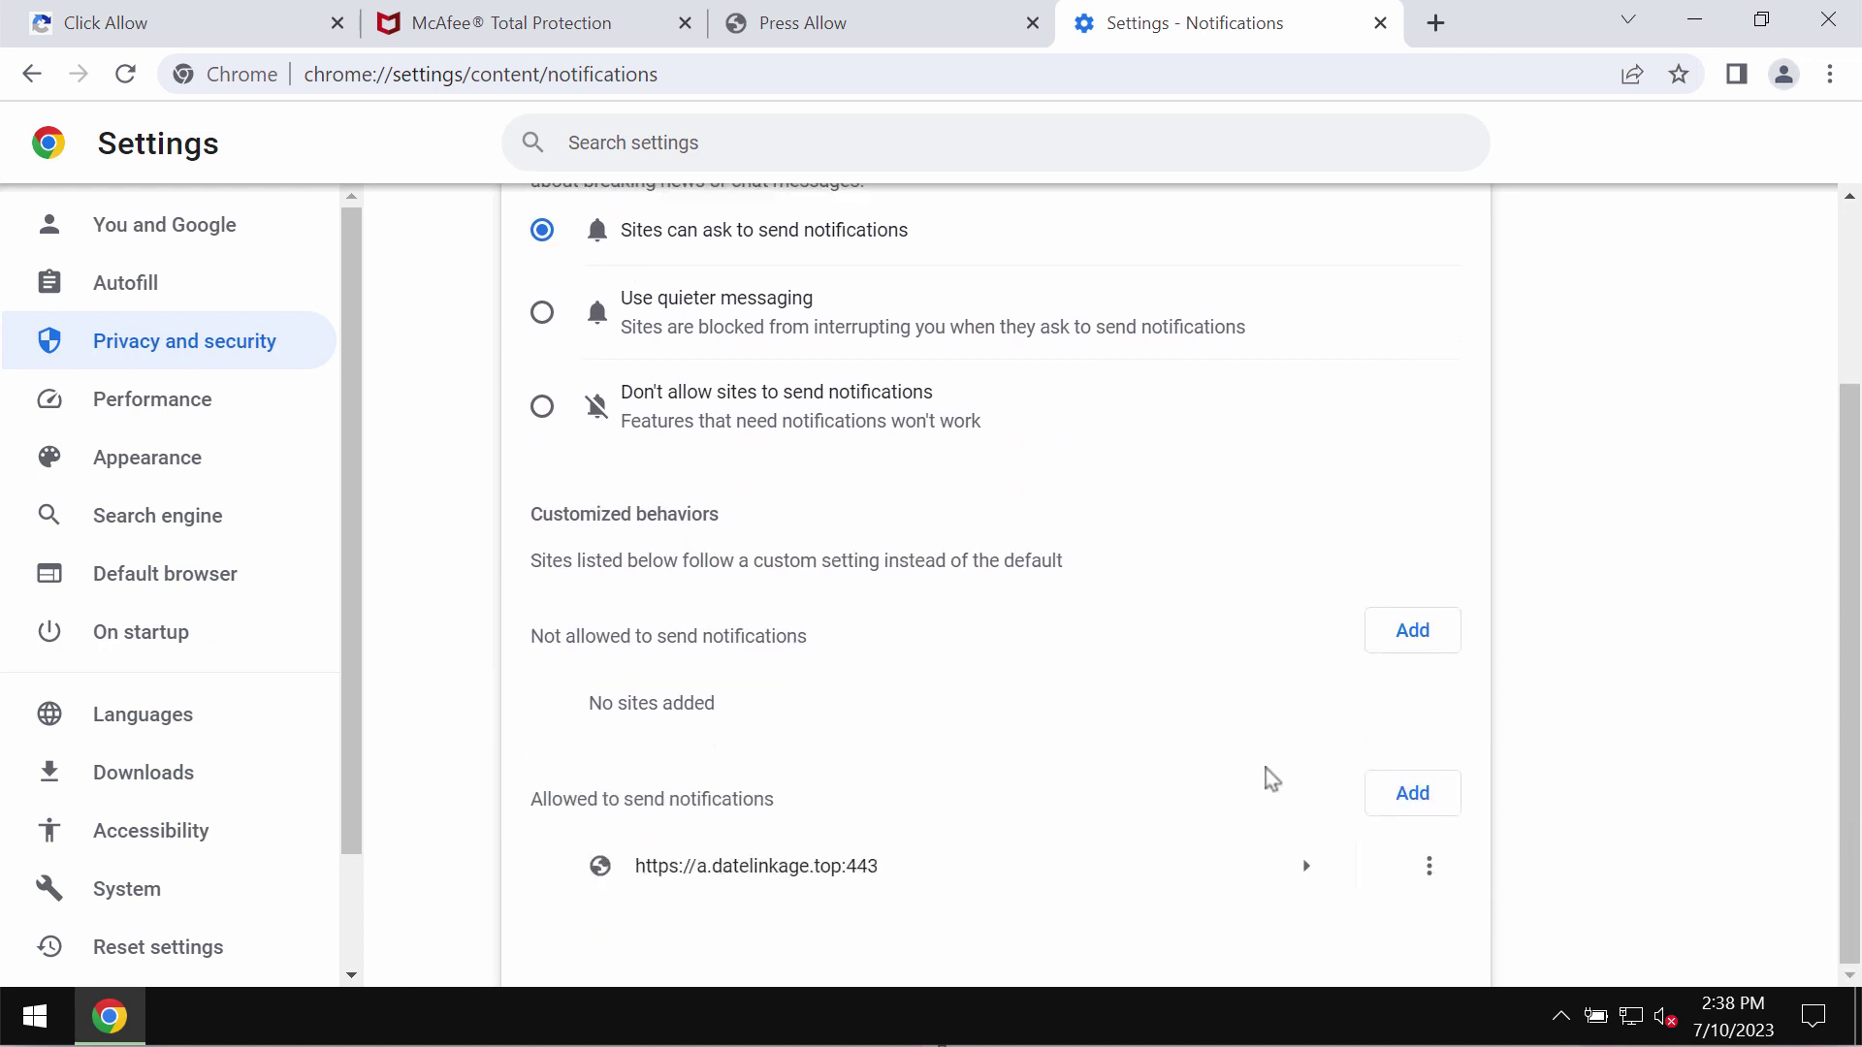
{"action": "left_click", "coordinate": [1429, 866]}
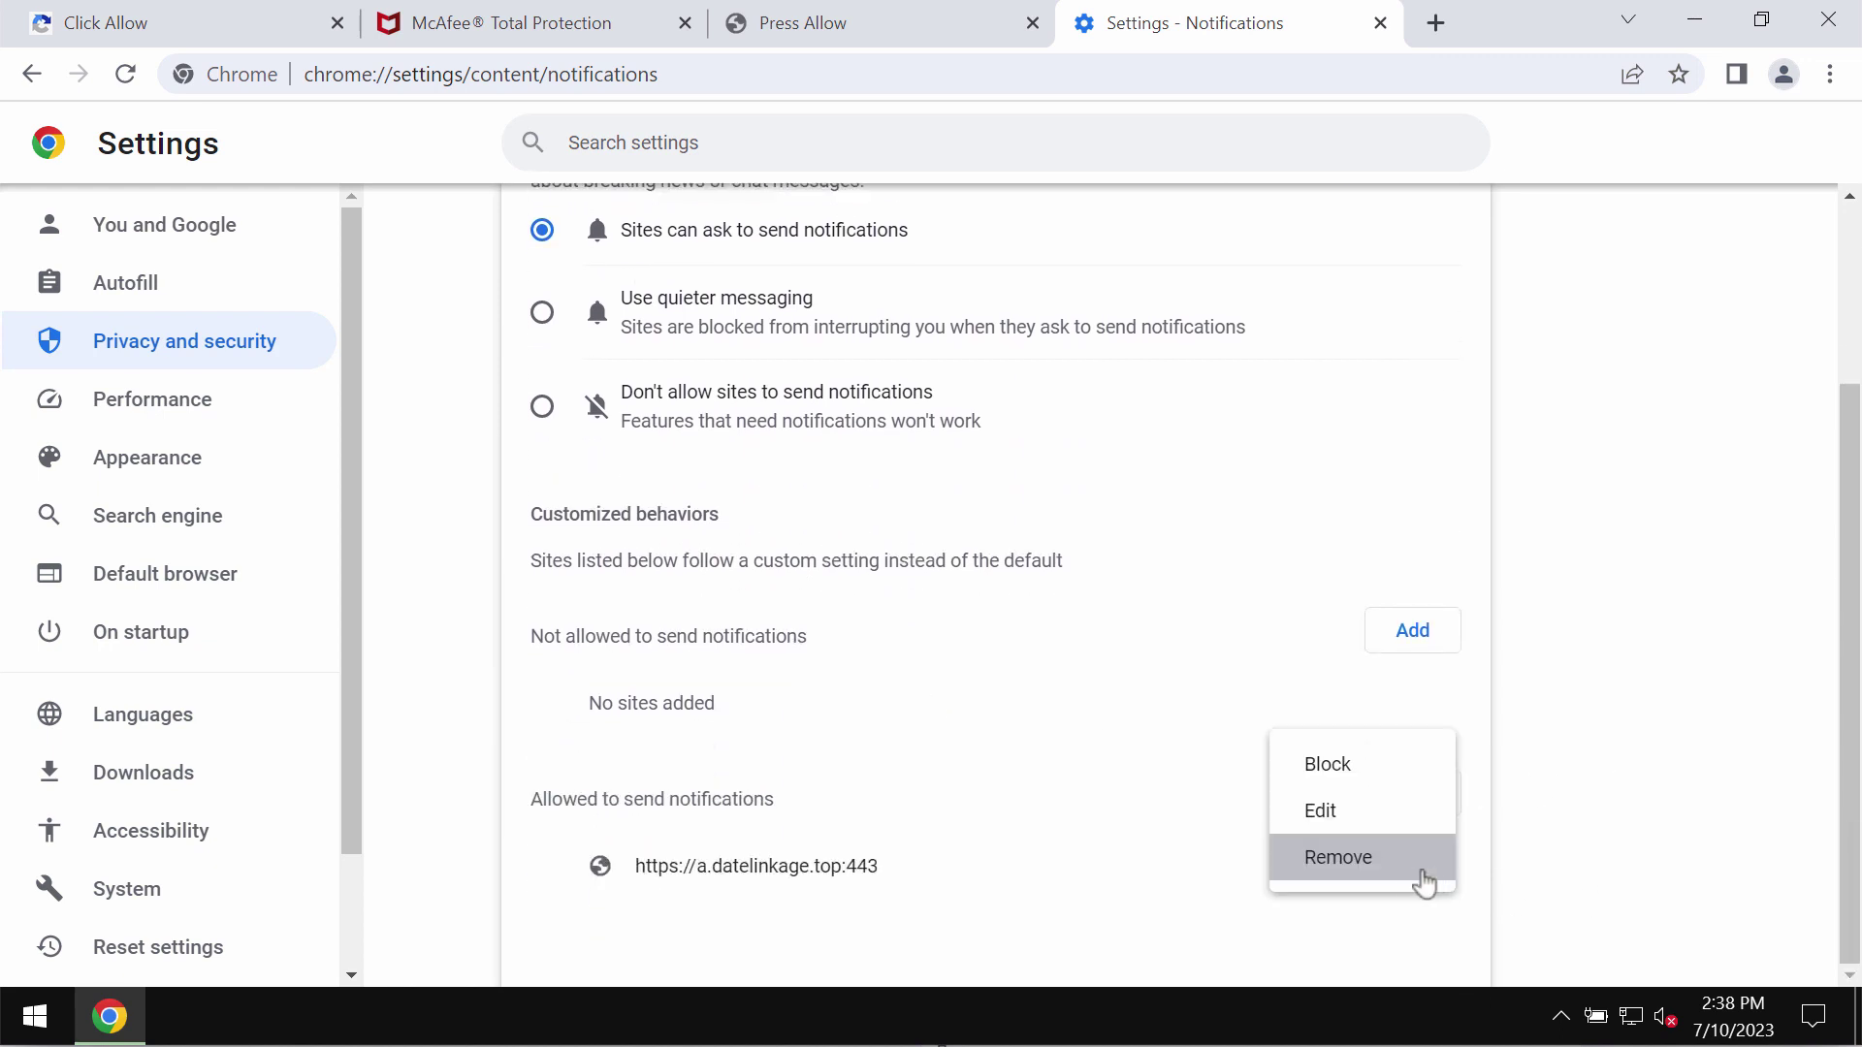
{"action": "left_click", "coordinate": [1390, 871]}
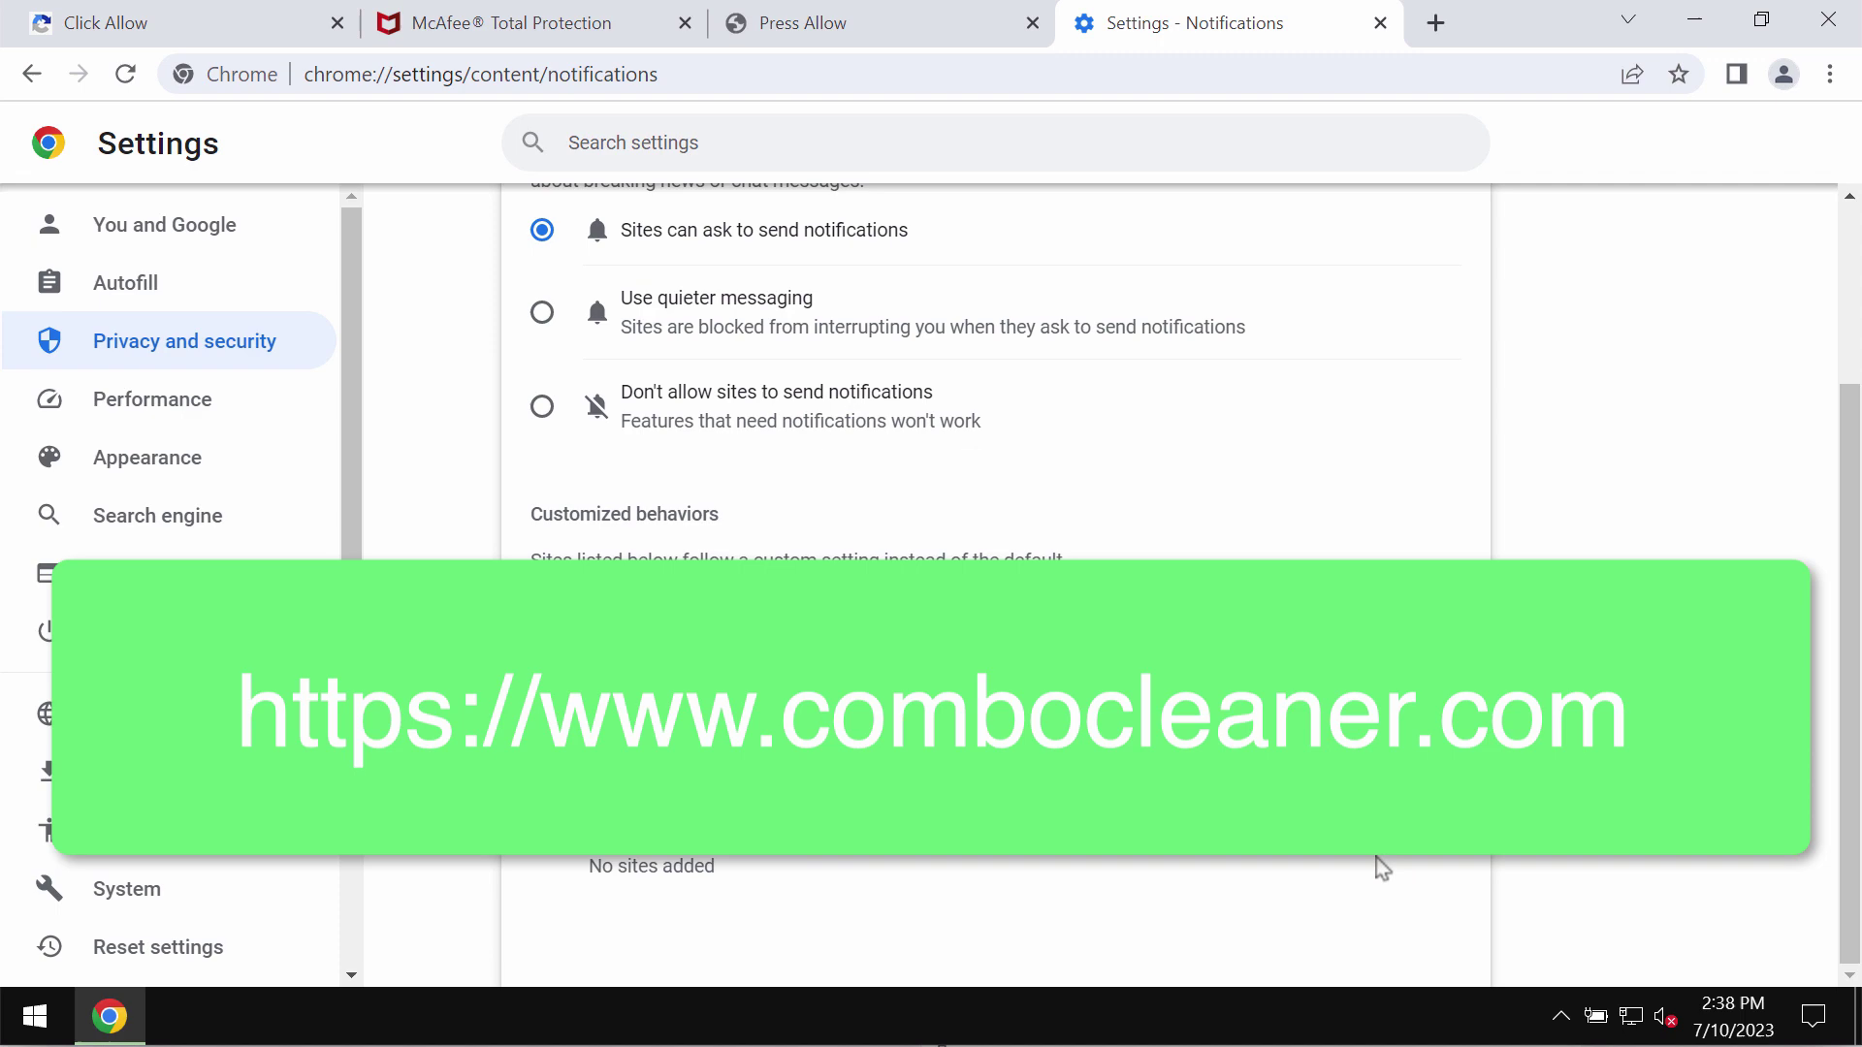
Go to combocleaner.com via the address bar autocomplete suggestion
{"action": "left_click", "coordinate": [933, 79]}
{"action": "type", "text": "c"}
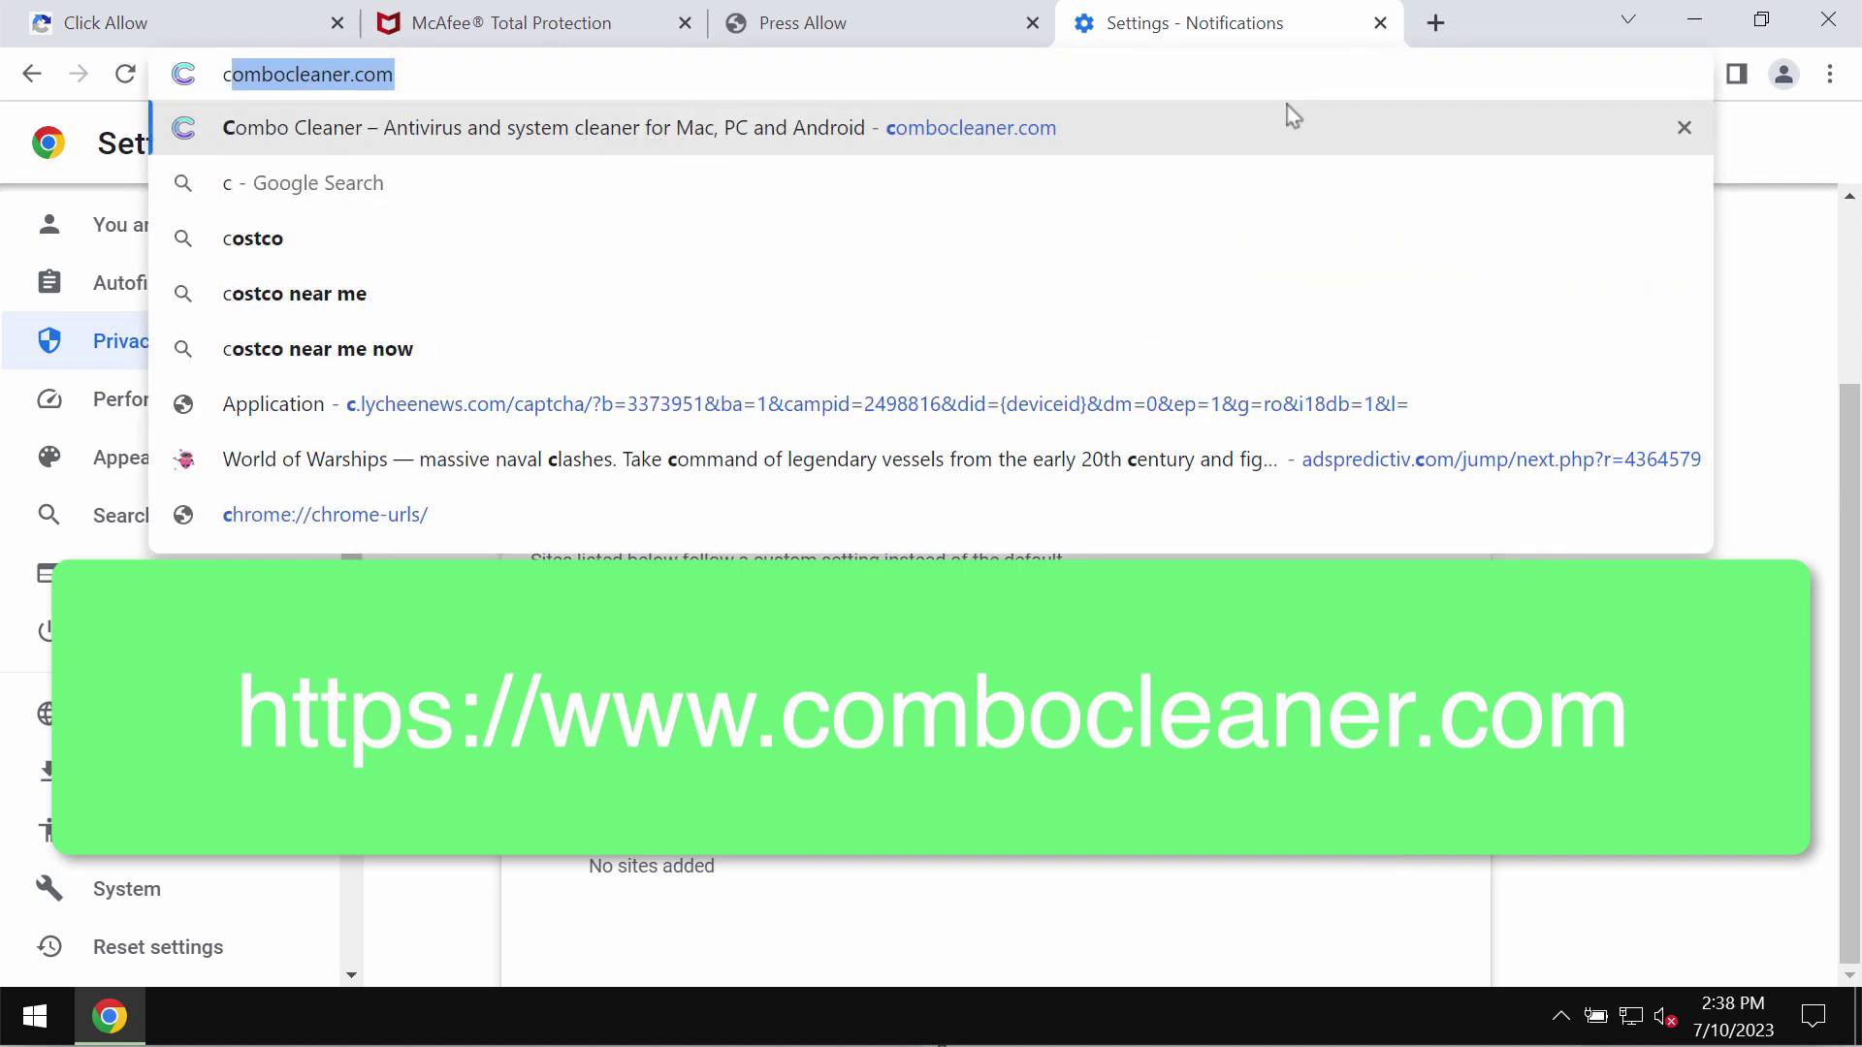
{"action": "key", "text": "Return"}
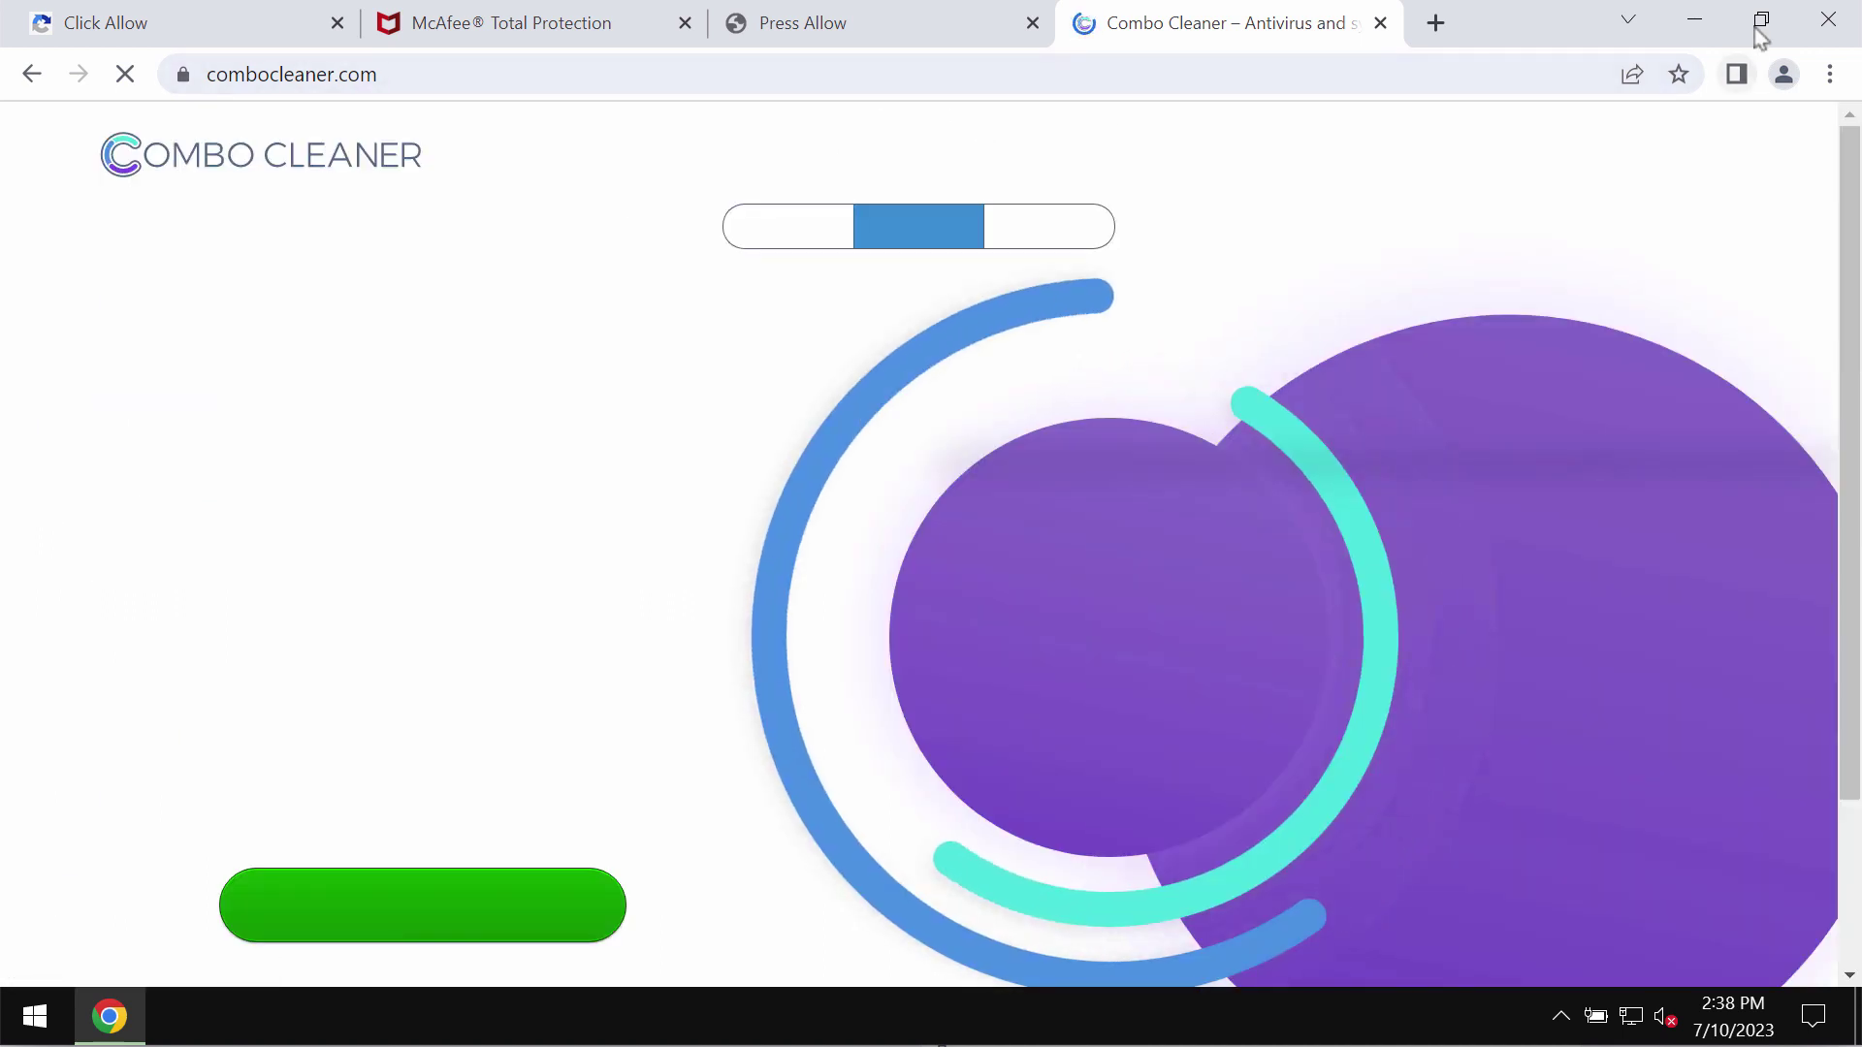
Minimize Chrome and launch Combo Cleaner from its desktop shortcut
{"action": "left_click", "coordinate": [1695, 20]}
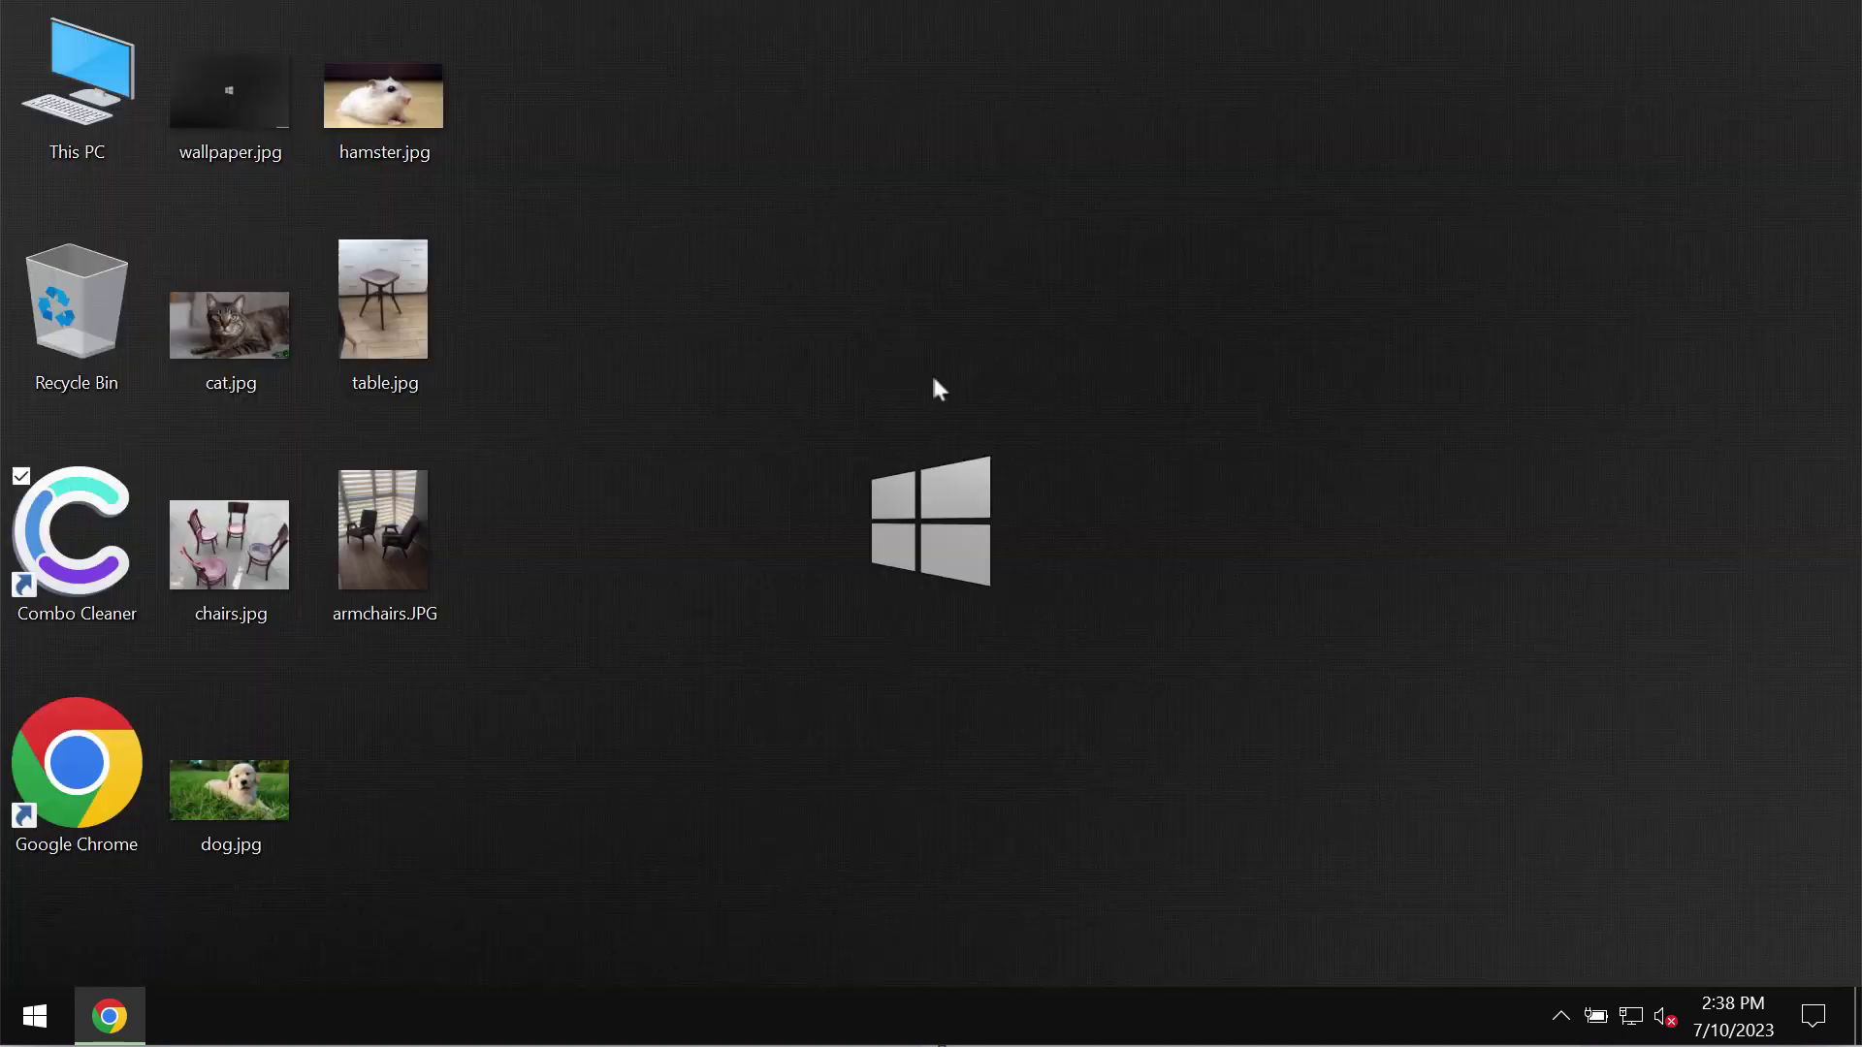
{"action": "double_click", "coordinate": [61, 579]}
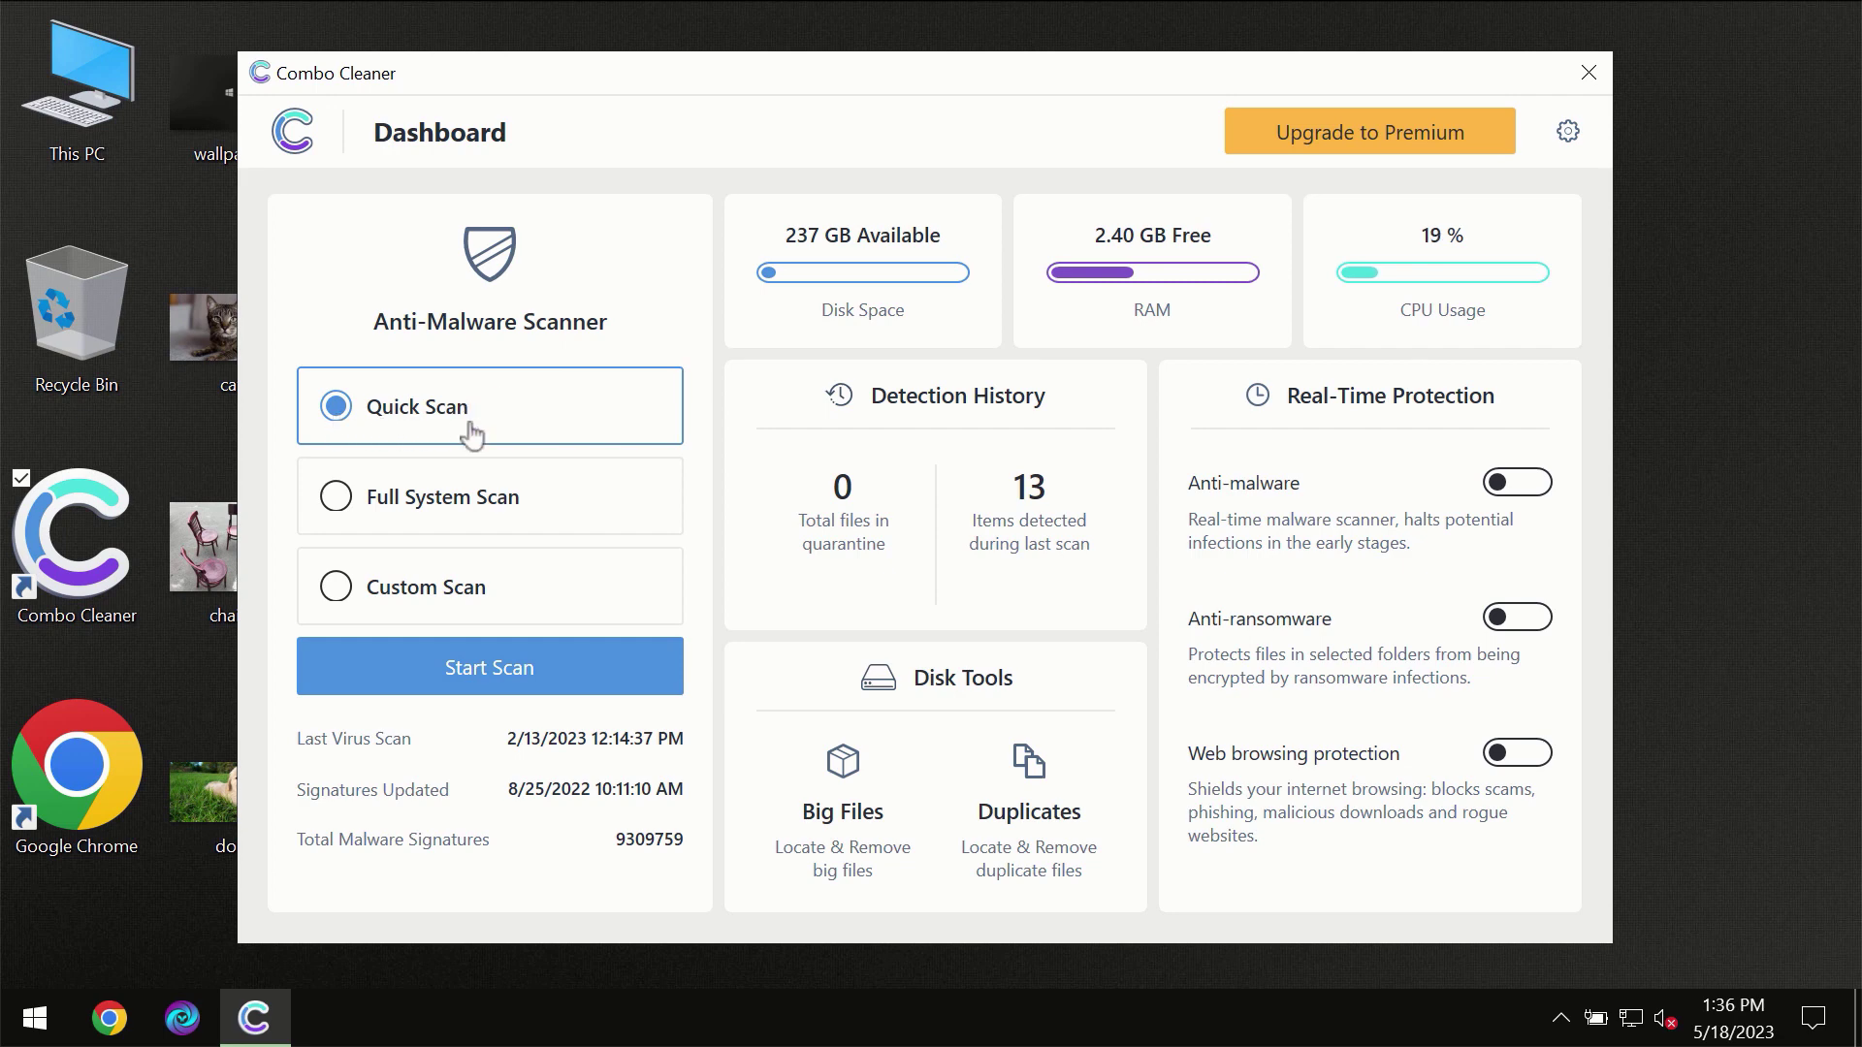
Start a Quick Scan, then open Combo Cleaner's settings
{"action": "left_click", "coordinate": [479, 681]}
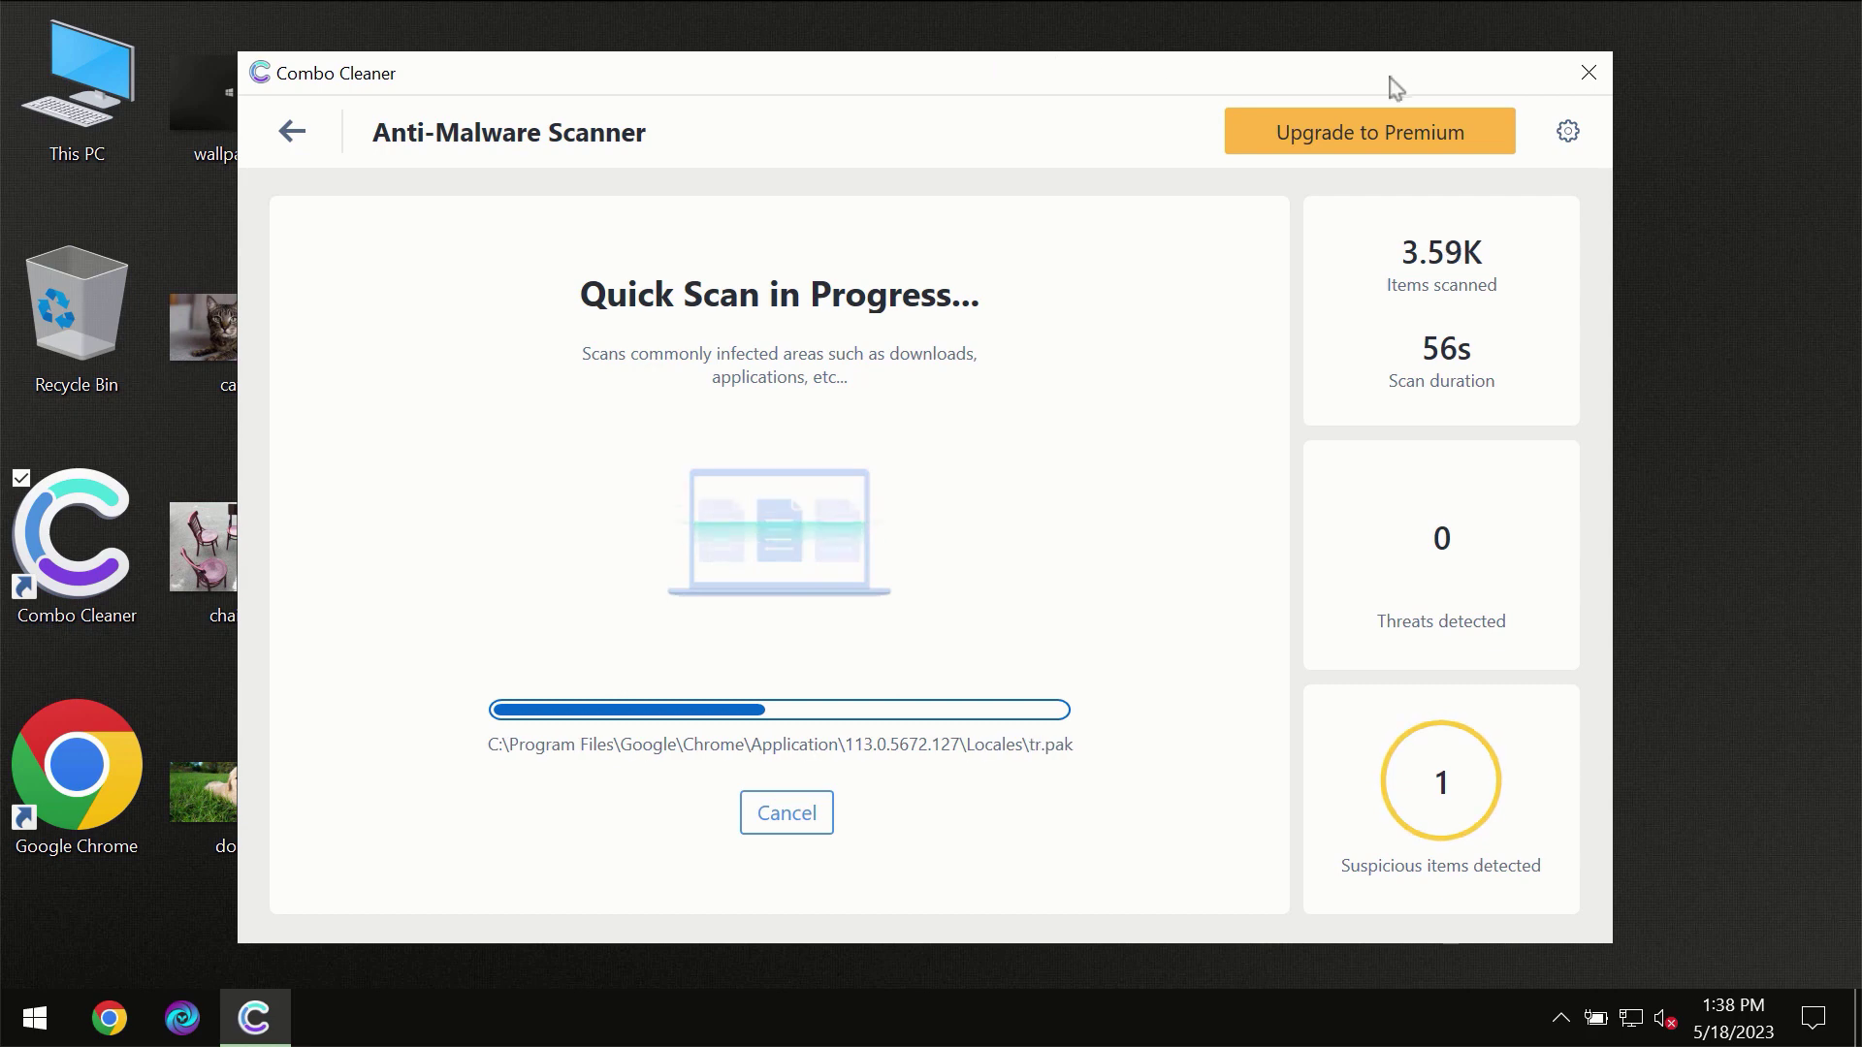
{"action": "left_click", "coordinate": [1570, 134]}
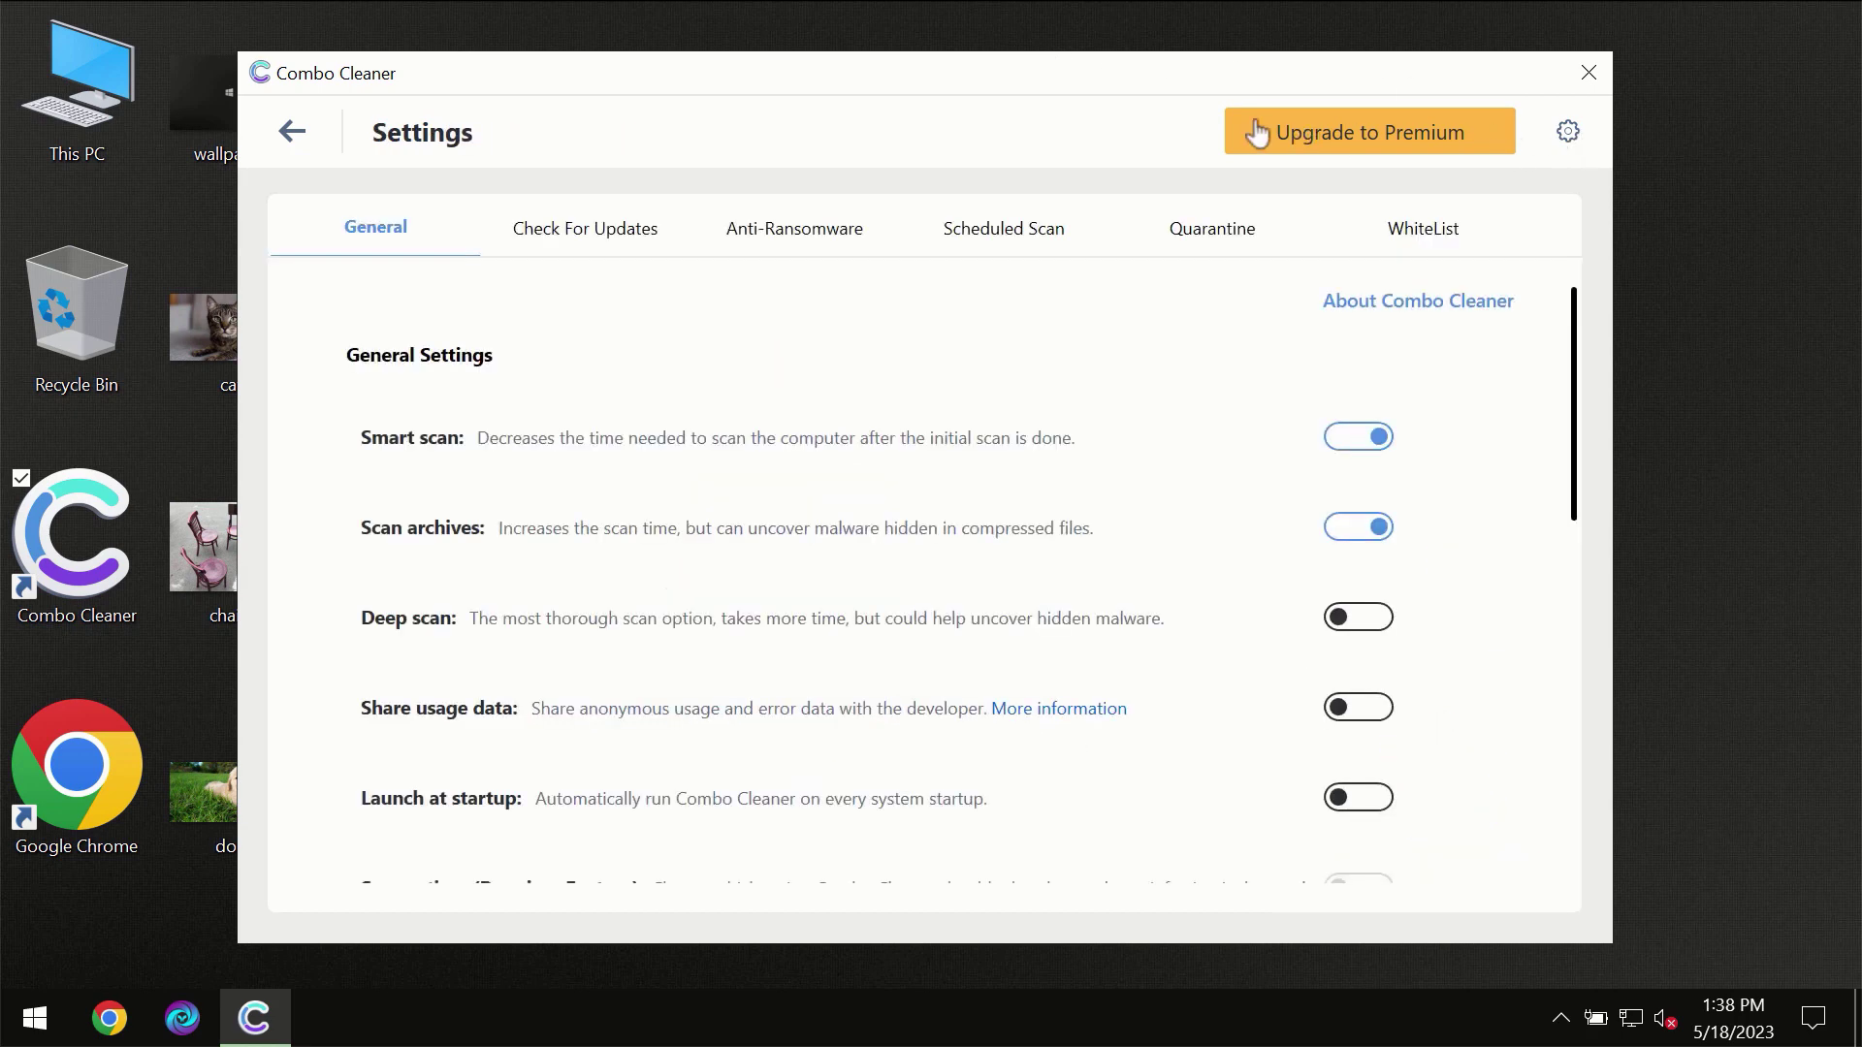
Open the Anti-Ransomware settings, which list no protected folders
{"action": "left_click", "coordinate": [784, 245]}
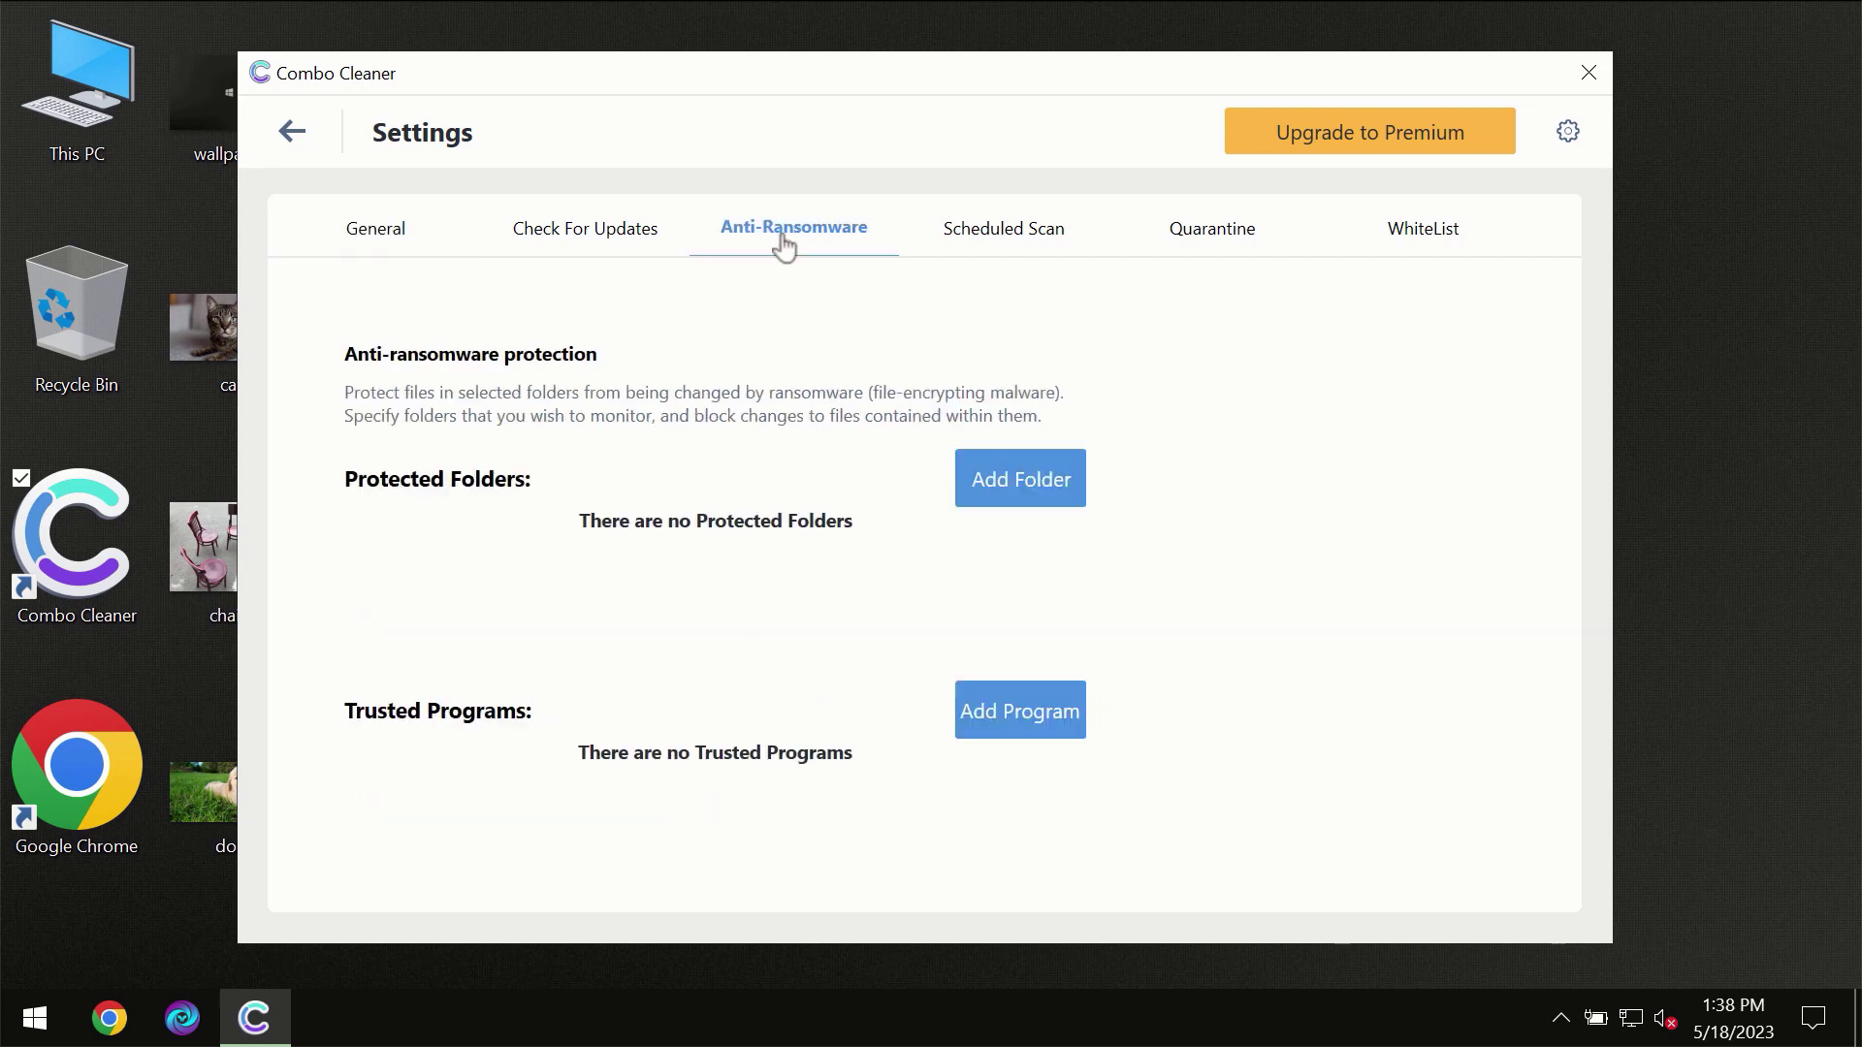
Go back to the dashboard and reopen the Quick Scan in Progress view
{"action": "left_click", "coordinate": [295, 138]}
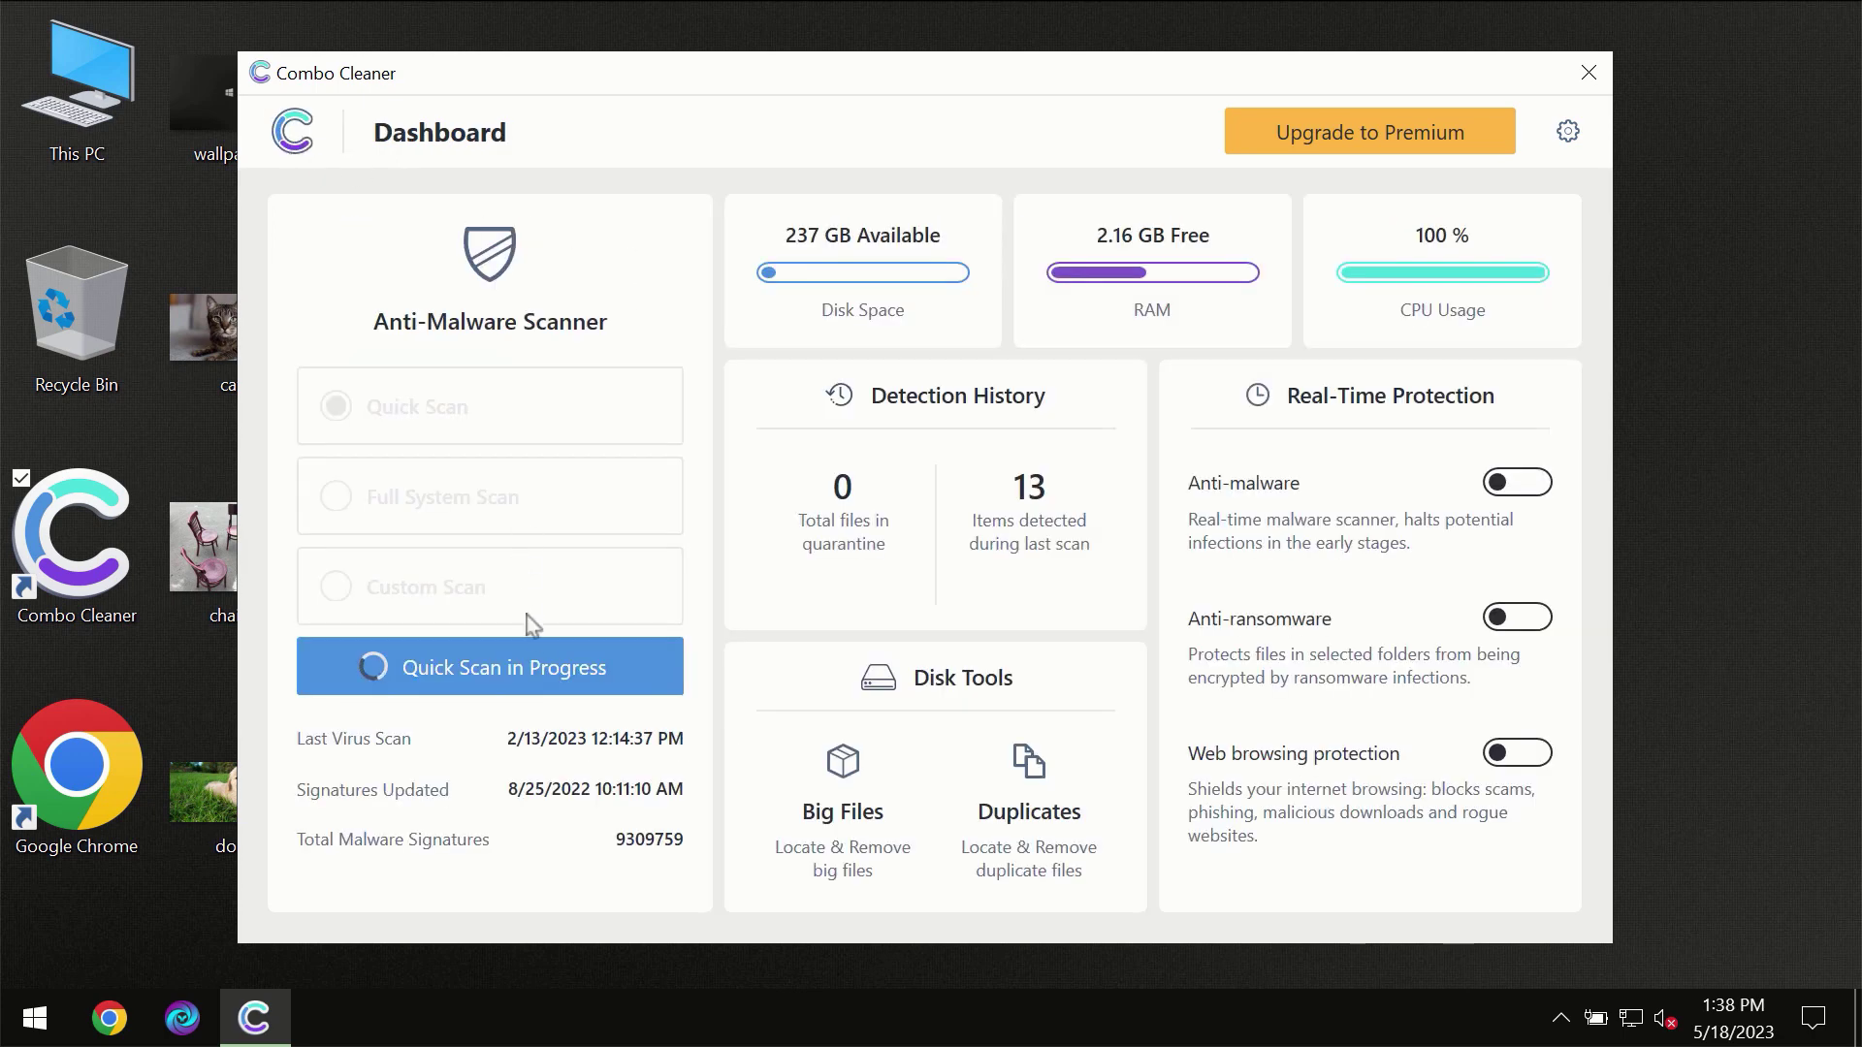
{"action": "left_click", "coordinate": [536, 681]}
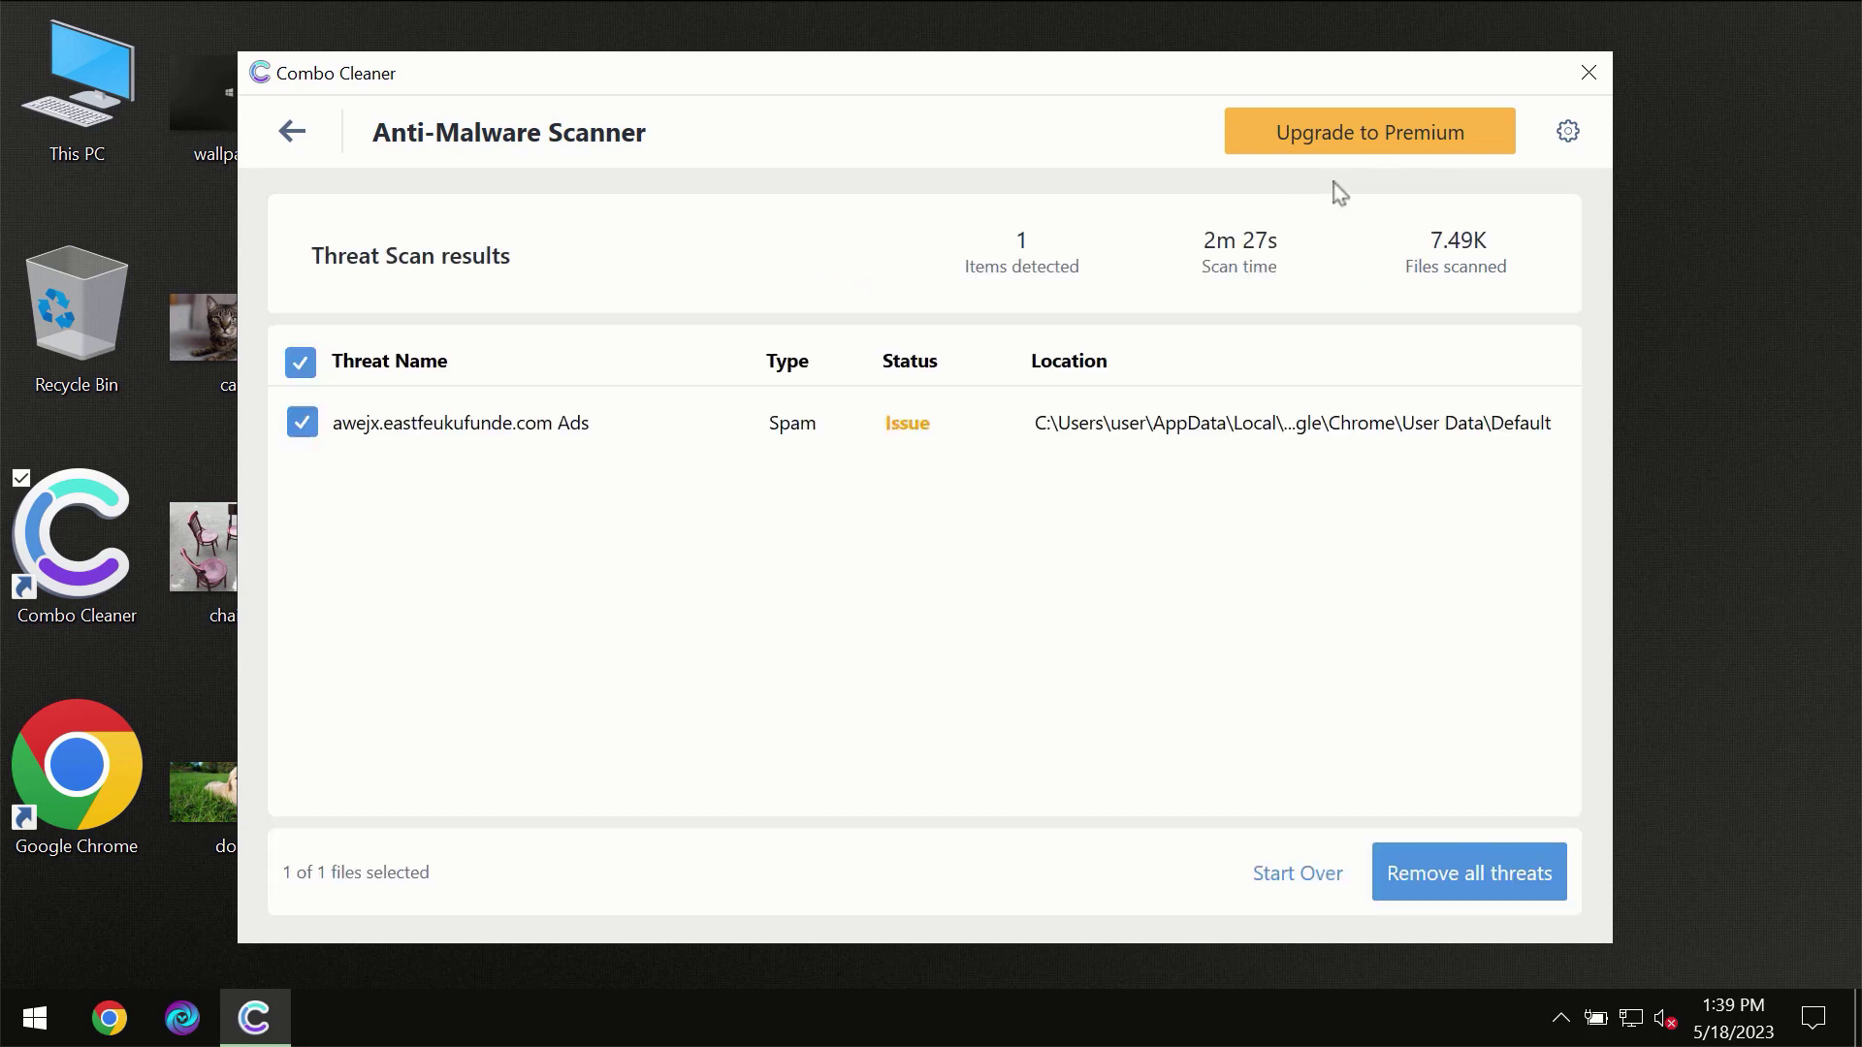
With the awejx.eastfeukufunde.com Ads threat listed, open the Upgrade to Premium offer
{"action": "left_click", "coordinate": [1339, 137]}
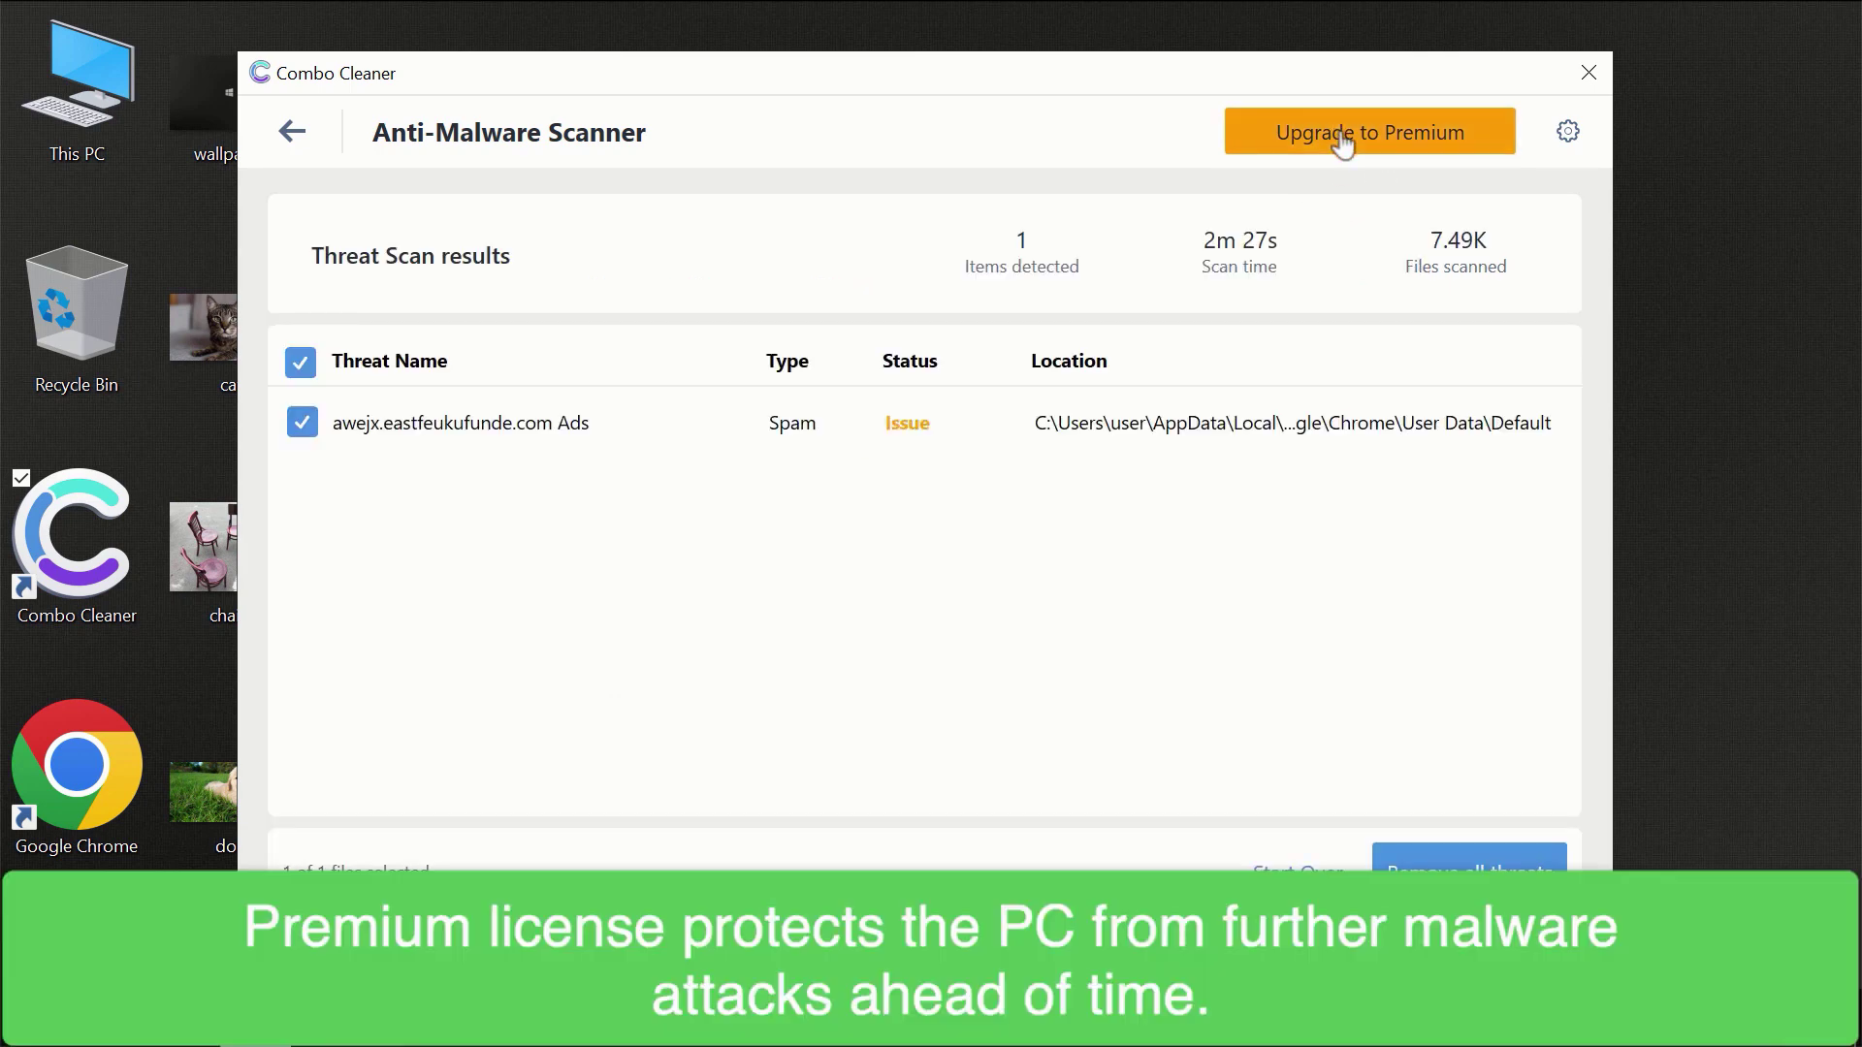